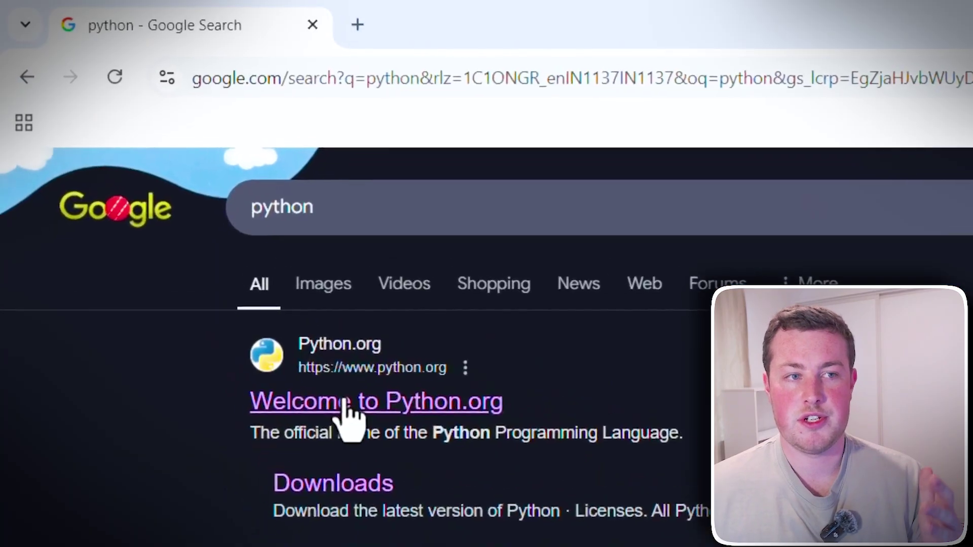
- Open the 'Welcome to Python.org' result from the Google search for python
{"action": "left_click", "coordinate": [349, 403]}
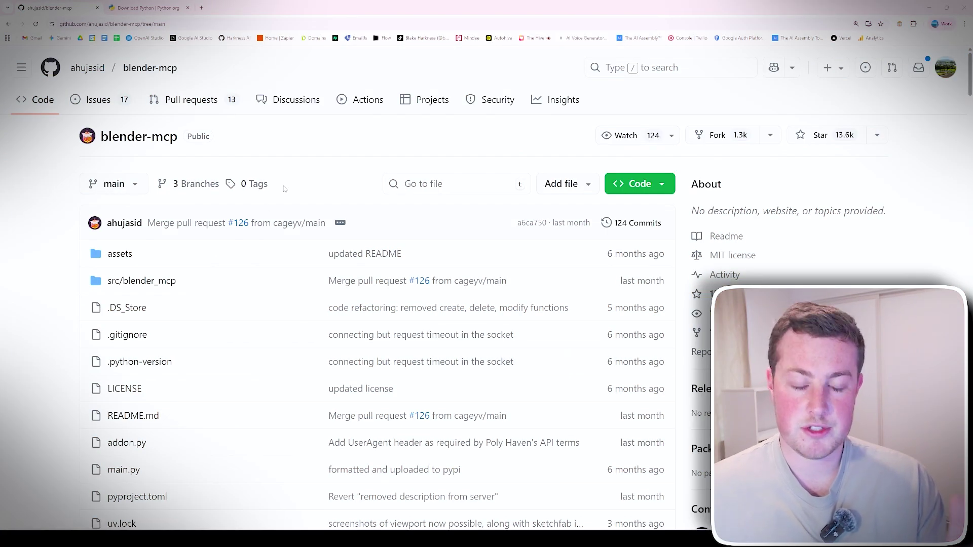
- Scroll the blender-mcp README to Installation > Prerequisites and the uv install commands
{"action": "scroll", "coordinate": [274, 208], "scroll_direction": "down", "scroll_amount": 15}
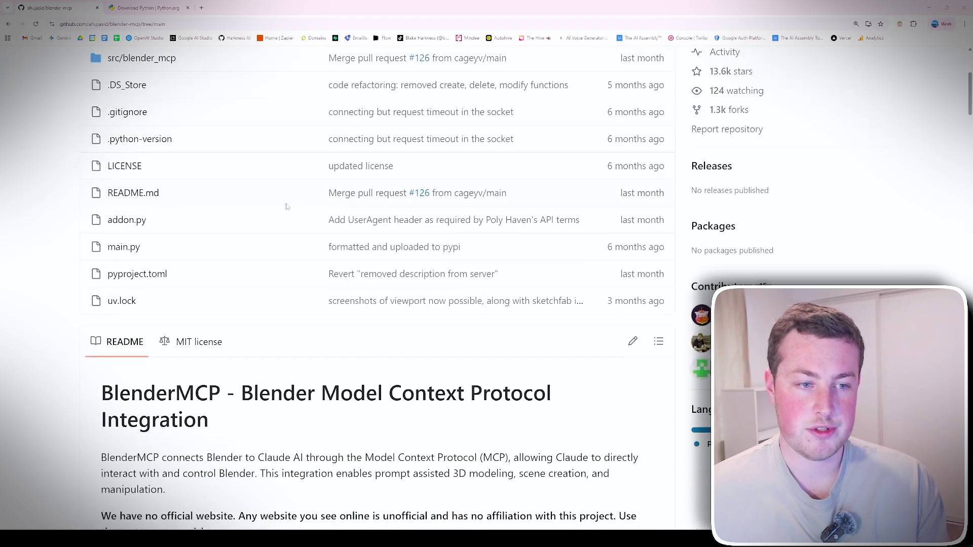
{"action": "scroll", "coordinate": [248, 210], "scroll_direction": "down", "scroll_amount": 11}
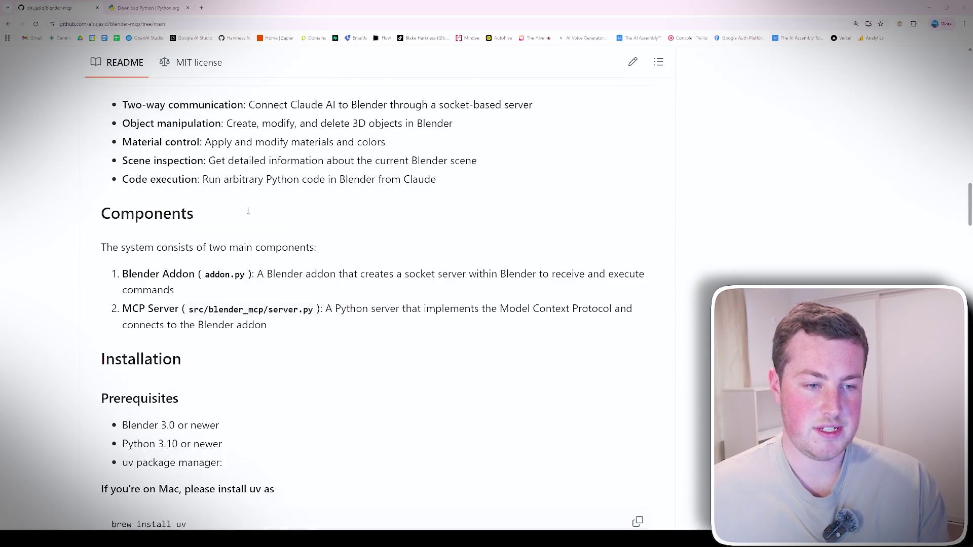
{"action": "scroll", "coordinate": [294, 197], "scroll_direction": "up", "scroll_amount": 1}
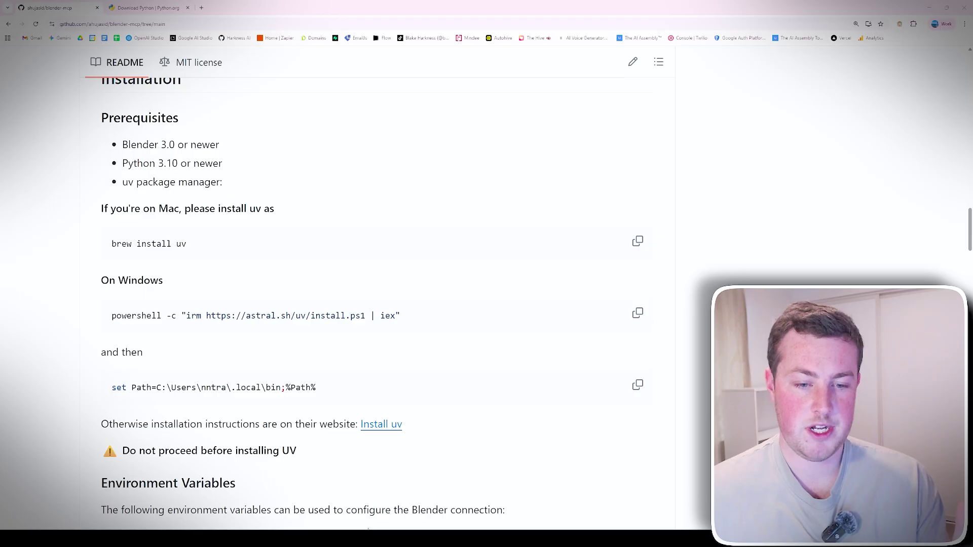
- Launch Command Prompt from the Windows search using 'cmd'
{"action": "key", "text": "super"}
{"action": "type", "text": "cmd"}
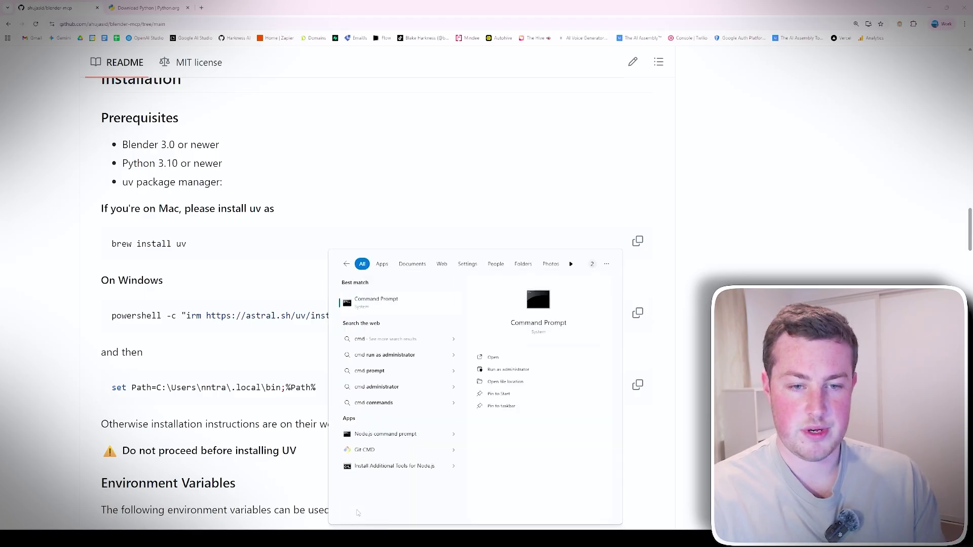
{"action": "left_click", "coordinate": [536, 276]}
- Run 'pip install uv', confirming uv 0.8.22 is already installed
{"action": "type", "text": "pip "}
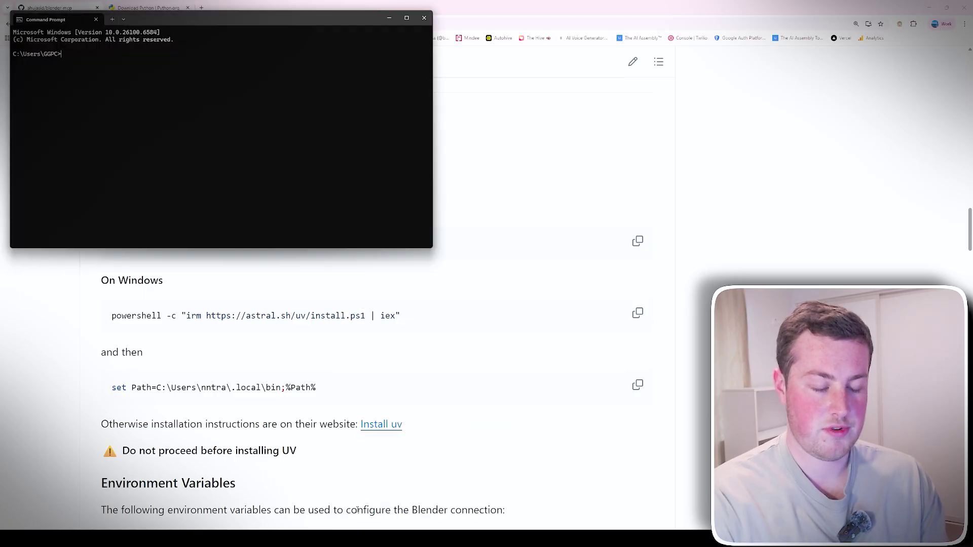
{"action": "type", "text": "install uv"}
{"action": "key", "text": "Return"}
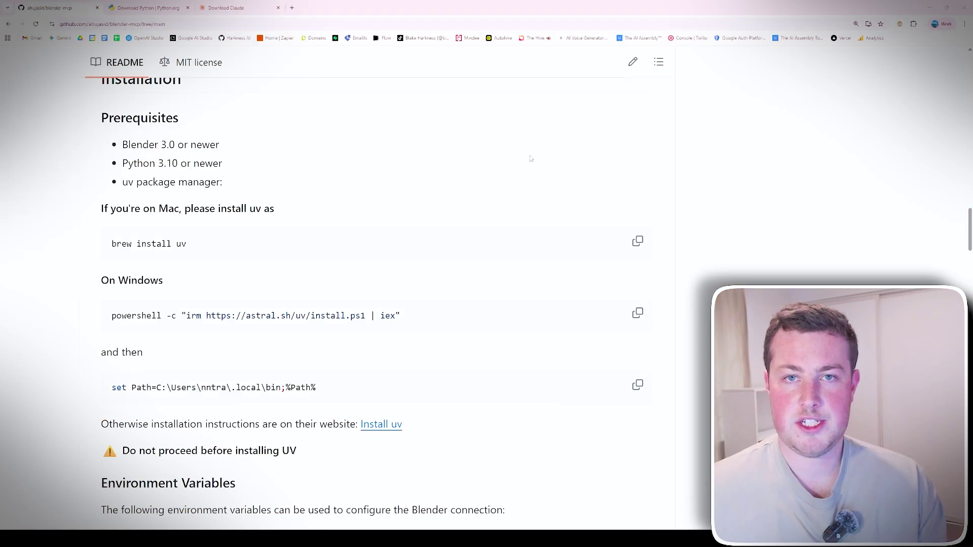
{"action": "scroll", "coordinate": [522, 156], "scroll_direction": "down", "scroll_amount": 10}
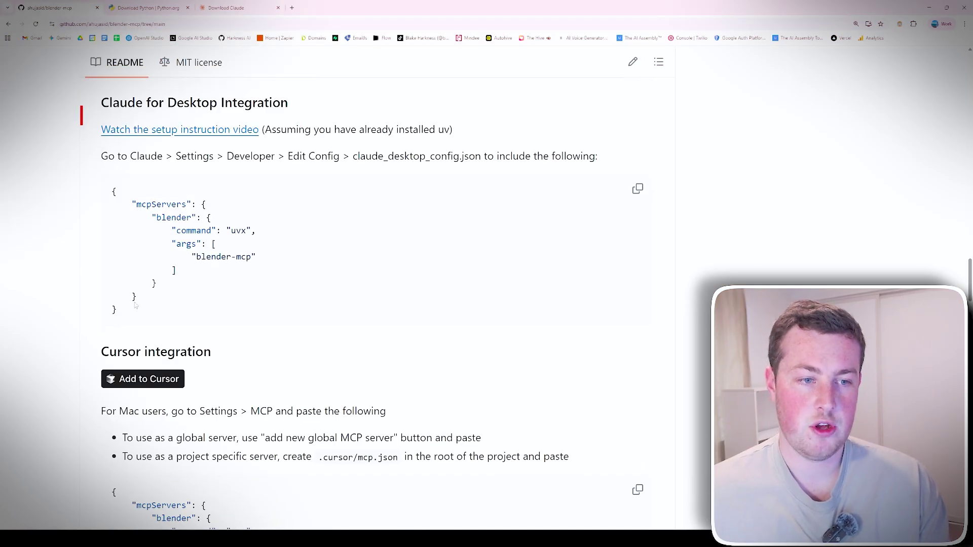
- Select the Claude for Desktop mcpServers JSON snippet, then go to the Download Claude page
{"action": "left_click_drag", "start_coordinate": [146, 310], "coordinate": [104, 184]}
{"action": "key", "text": "ctrl+c"}
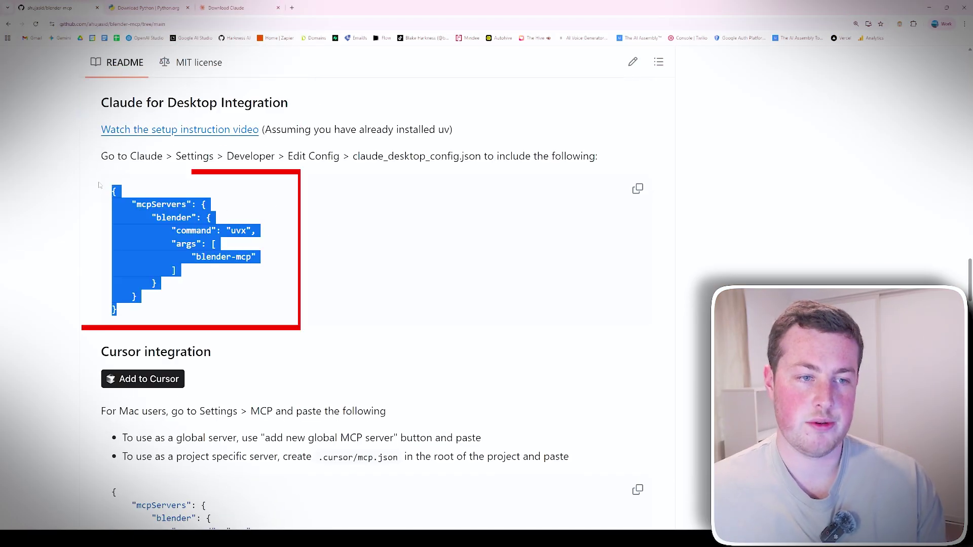
{"action": "left_click", "coordinate": [235, 6]}
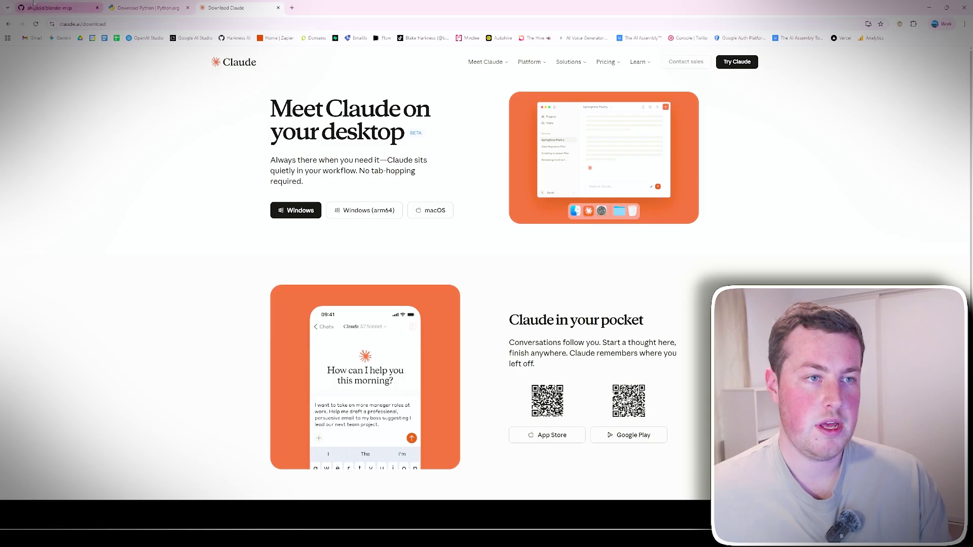
- Launch the Claude desktop app from the Windows search
{"action": "key", "text": "super"}
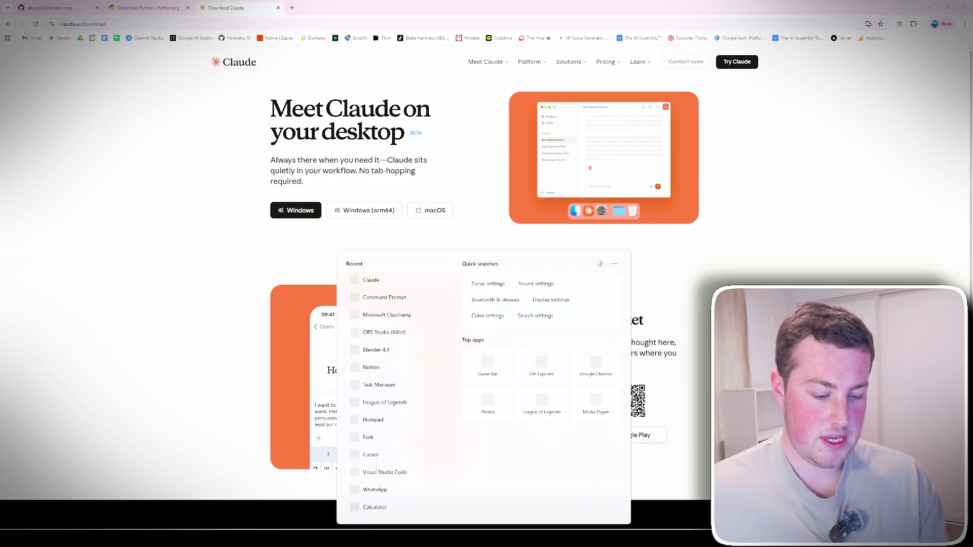
{"action": "type", "text": "claude"}
{"action": "key", "text": "Return"}
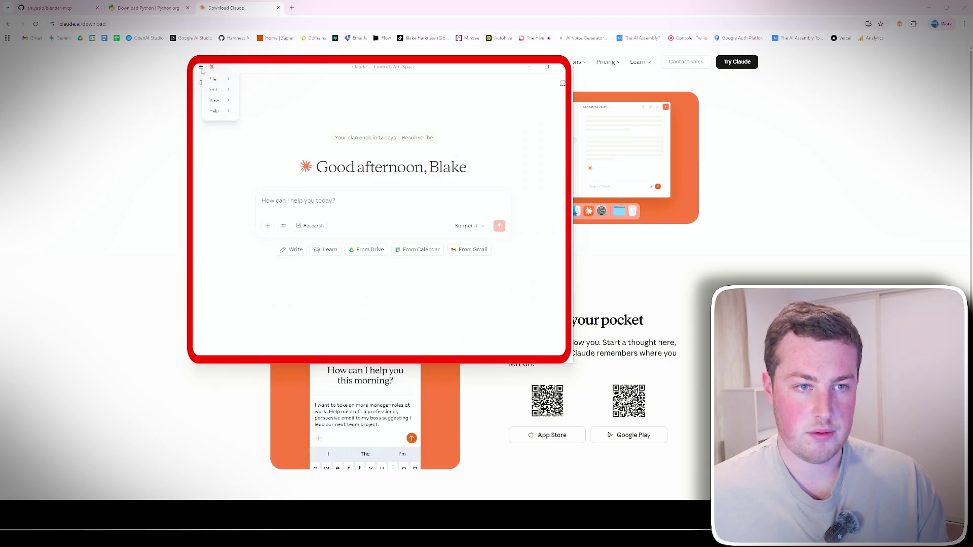
- Open Claude's Developer settings and reveal the claude_desktop_config file in its folder
{"action": "mouse_move", "coordinate": [213, 81]}
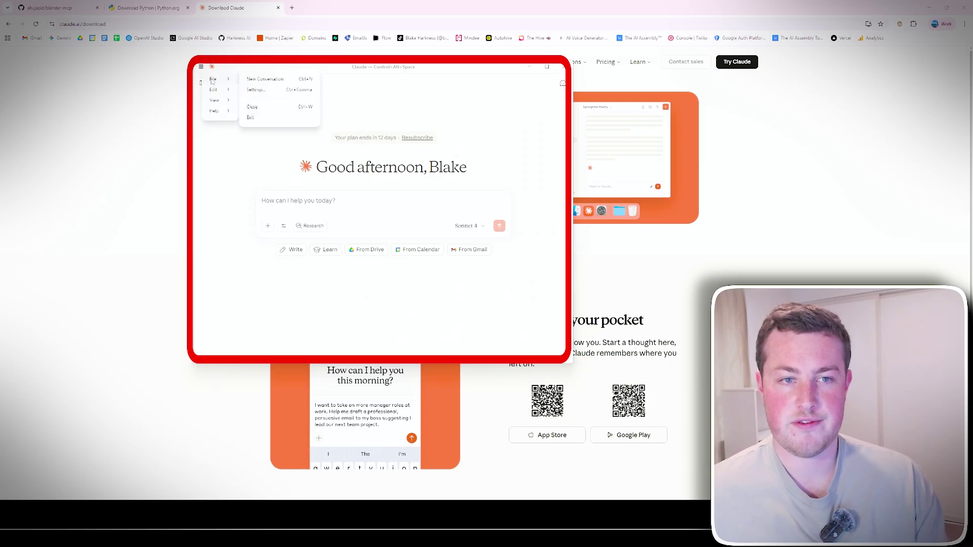
{"action": "left_click", "coordinate": [274, 91]}
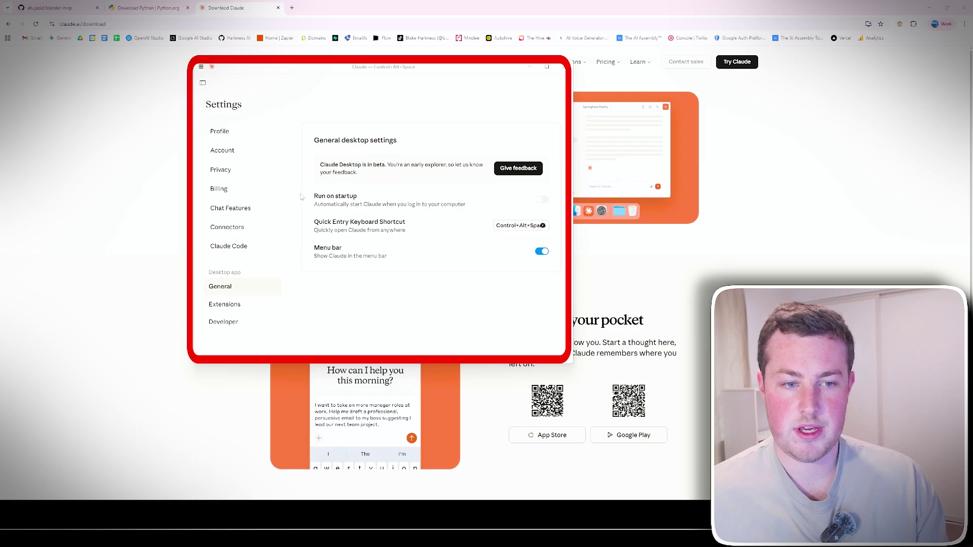
{"action": "left_click", "coordinate": [237, 326]}
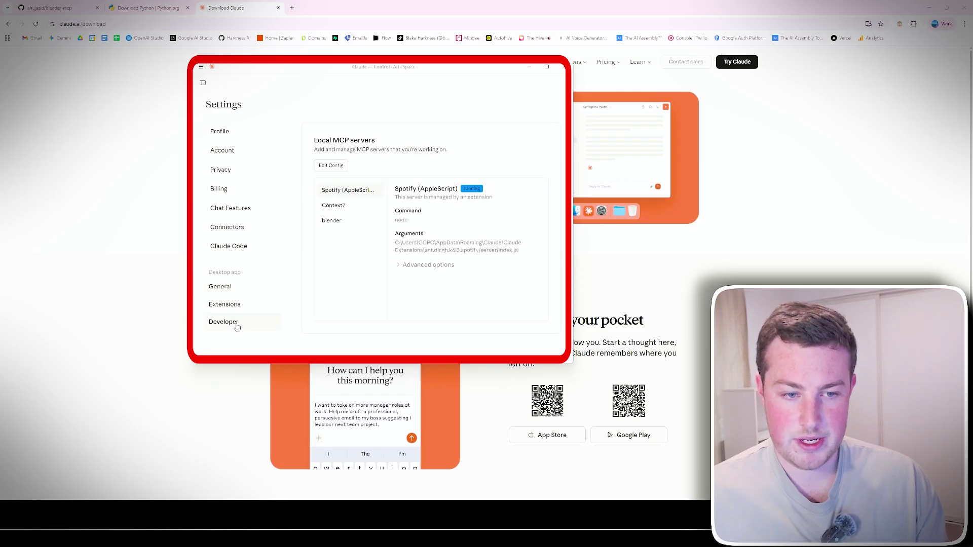
{"action": "left_click", "coordinate": [331, 166]}
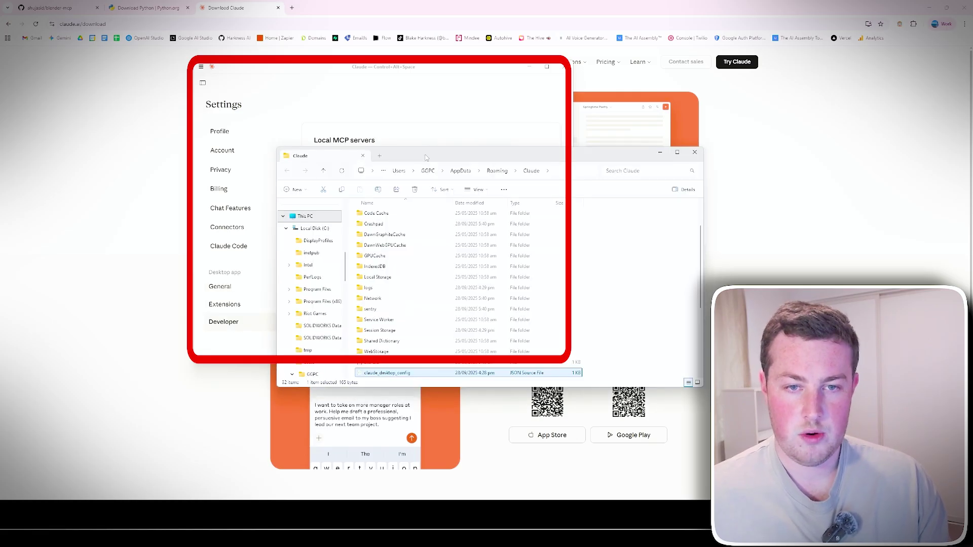
- Open claude_desktop_config in VS Code and move the editor to the right side
{"action": "right_click", "coordinate": [397, 268]}
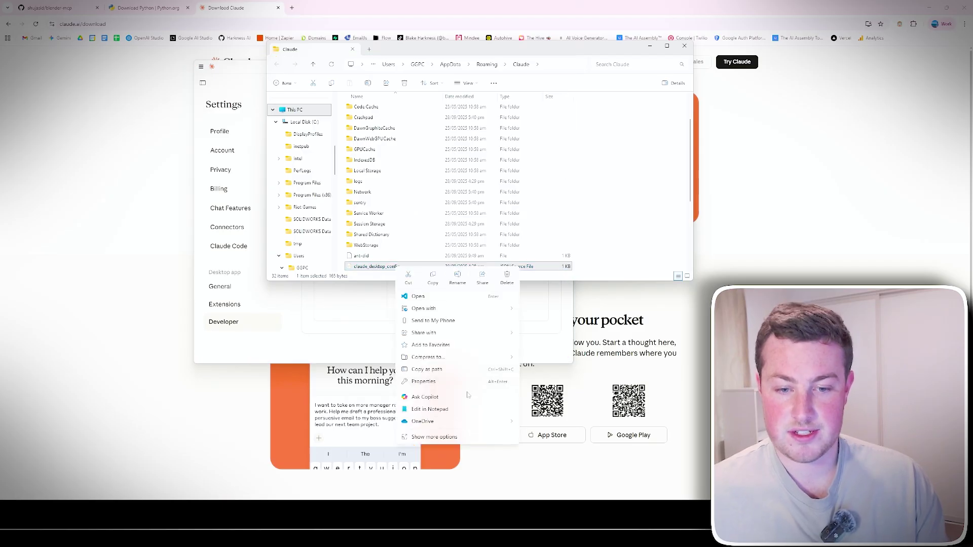
{"action": "left_click", "coordinate": [482, 297]}
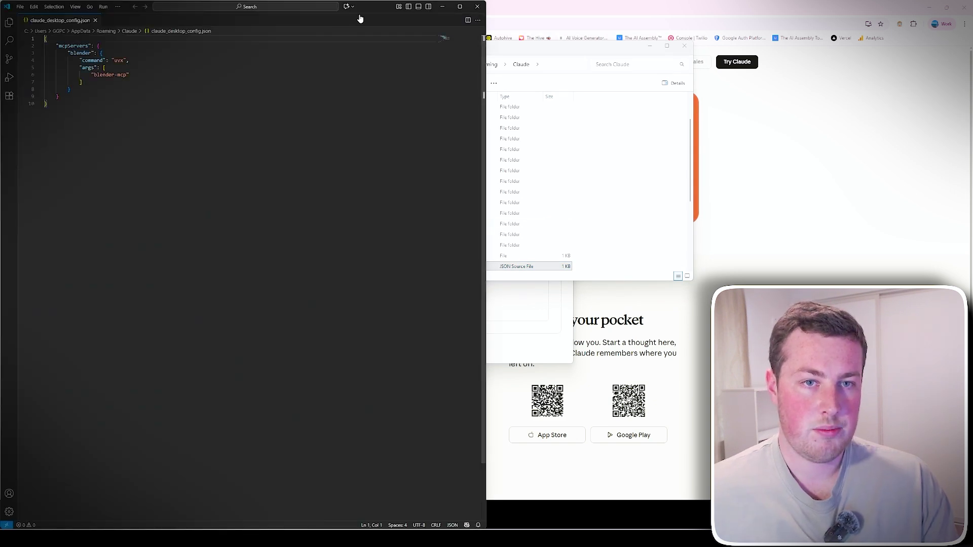
{"action": "left_click_drag", "start_coordinate": [371, 10], "coordinate": [807, 41]}
- Replace the config contents with the pasted blender mcpServers JSON and save
{"action": "left_click", "coordinate": [500, 135]}
{"action": "left_click_drag", "start_coordinate": [500, 135], "coordinate": [472, 77]}
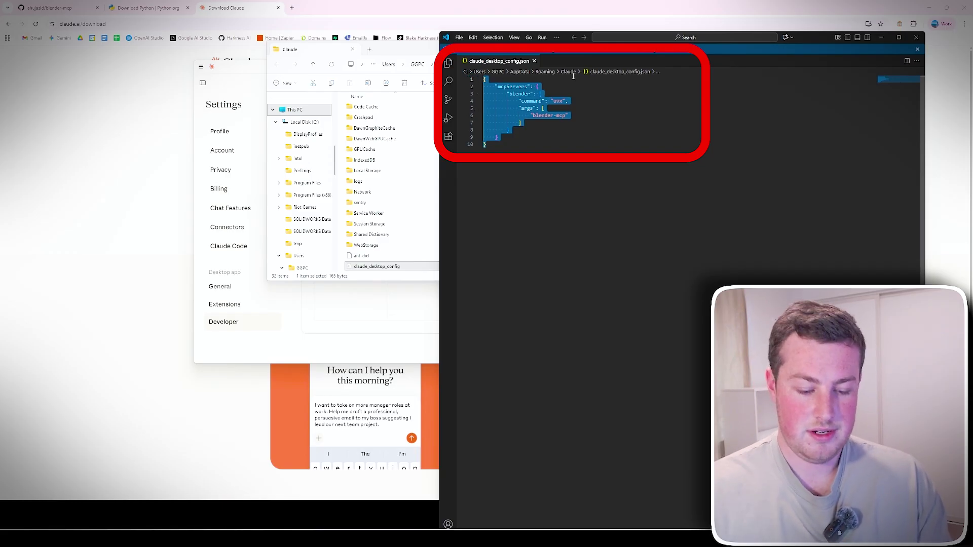
{"action": "key", "text": "BackSpace"}
{"action": "key", "text": "ctrl+v"}
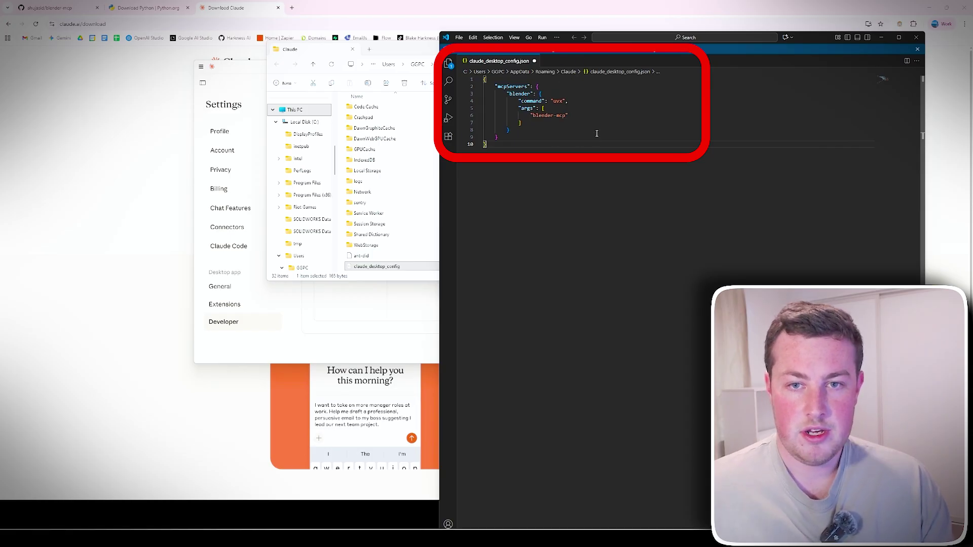
{"action": "key", "text": "ctrl+s"}
- Close VS Code and end the running Claude app from Task Manager
{"action": "key", "text": "alt+F4"}
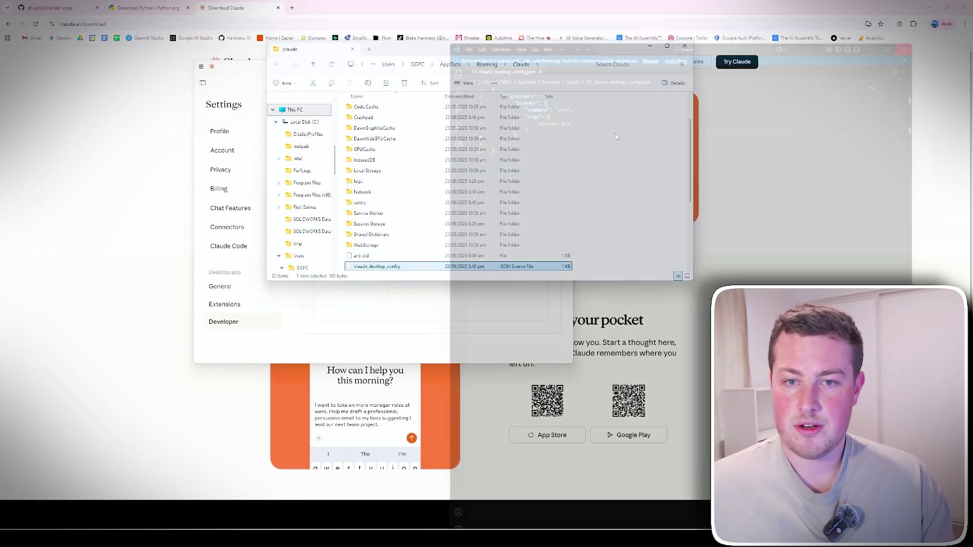
{"action": "key", "text": "super"}
{"action": "type", "text": "tas"}
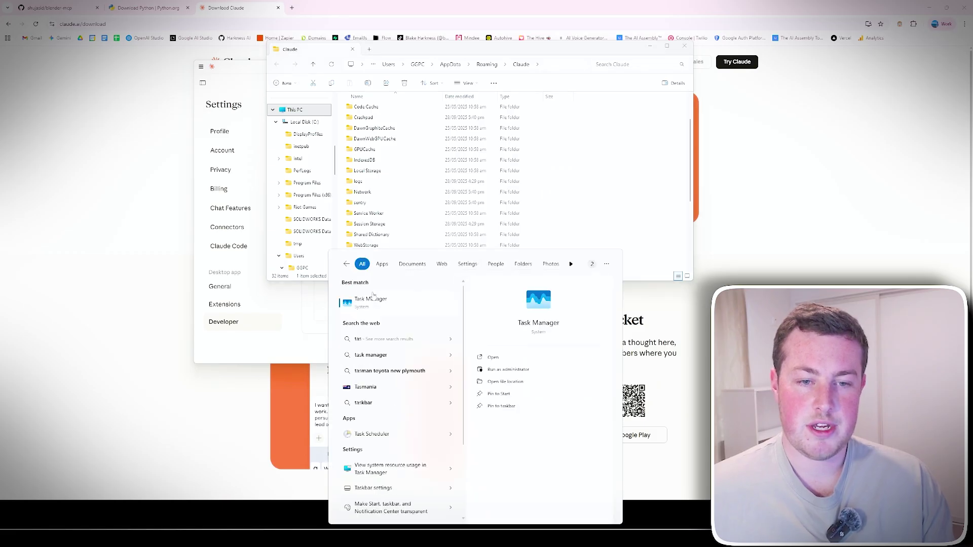
{"action": "left_click", "coordinate": [373, 299]}
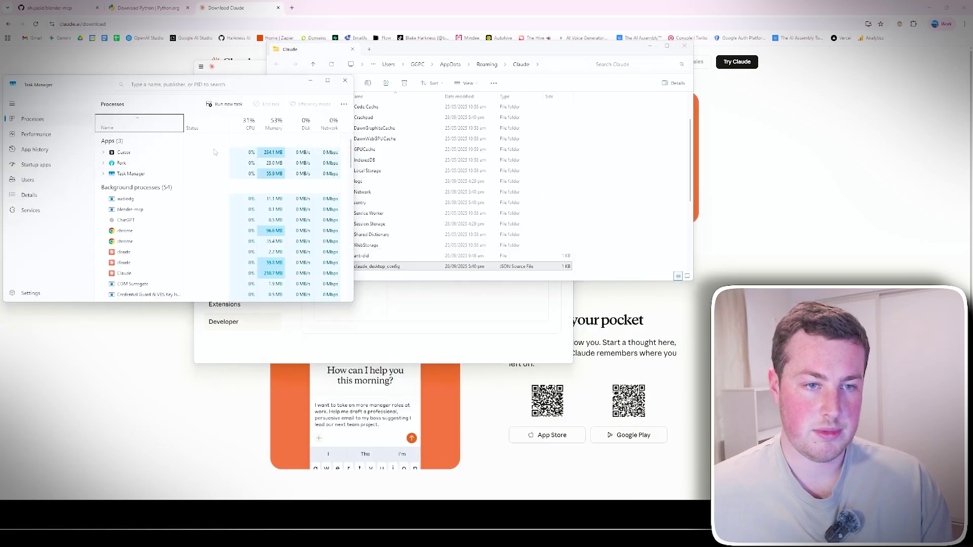
{"action": "scroll", "coordinate": [158, 215], "scroll_direction": "down", "scroll_amount": 1}
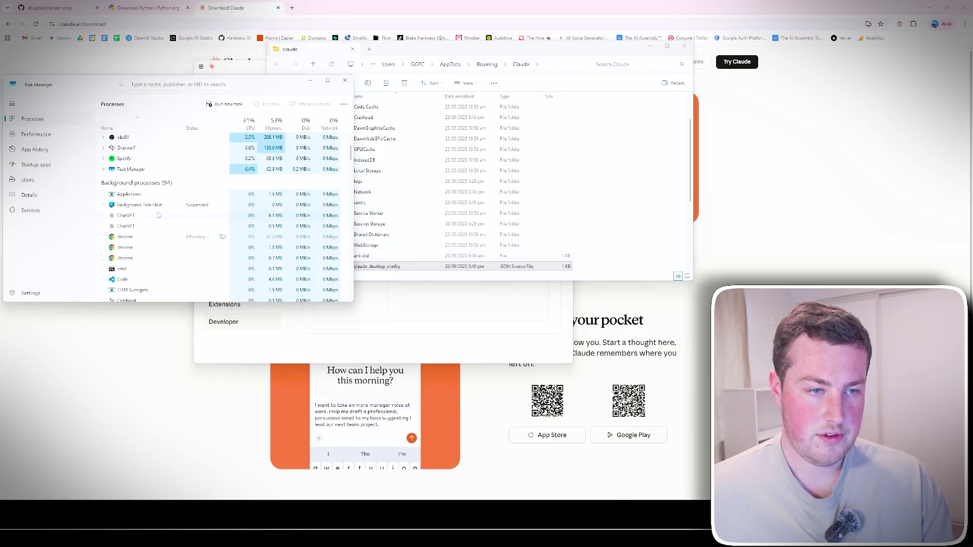
{"action": "scroll", "coordinate": [140, 163], "scroll_direction": "up", "scroll_amount": 1}
{"action": "left_click", "coordinate": [141, 164]}
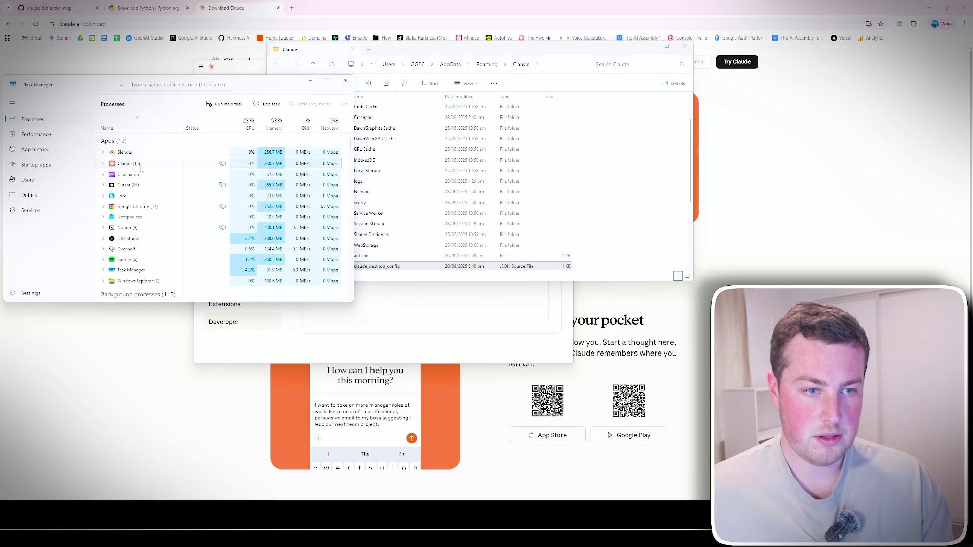
{"action": "left_click", "coordinate": [267, 105]}
{"action": "left_click", "coordinate": [345, 80]}
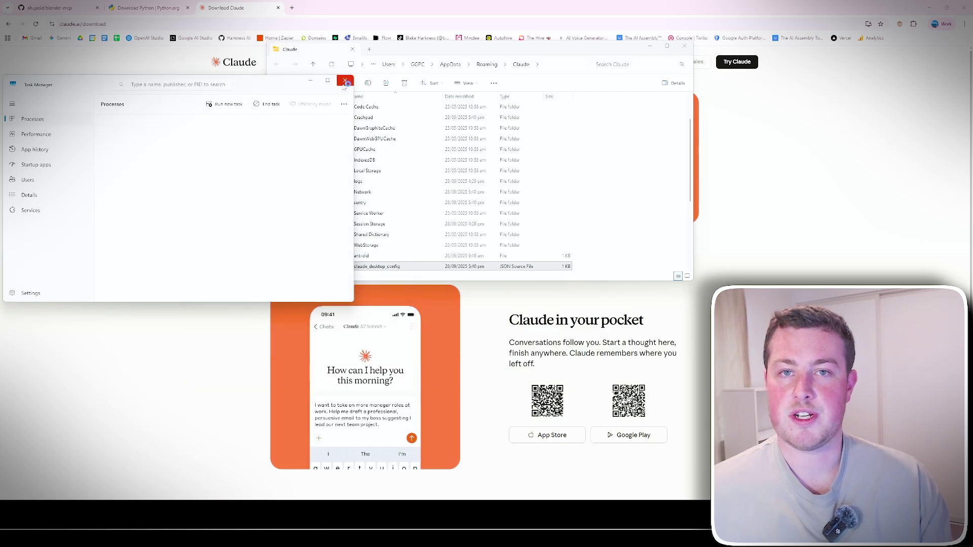
- Relaunch the Claude app from the Windows search
{"action": "key", "text": "super"}
{"action": "type", "text": "claude"}
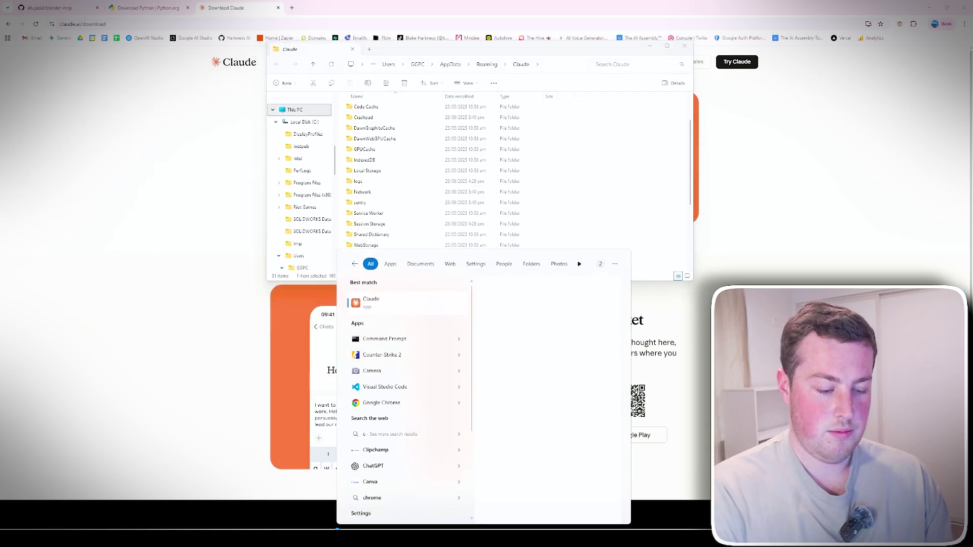
{"action": "key", "text": "Return"}
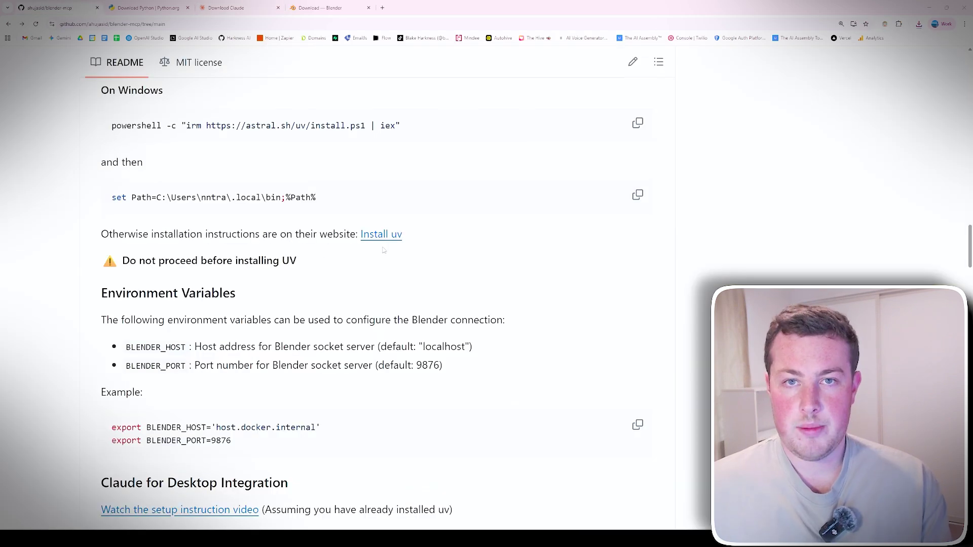
- Download the raw addon.py from the blender-mcp repository, then go to the Blender download page
{"action": "scroll", "coordinate": [397, 217], "scroll_direction": "up", "scroll_amount": 20}
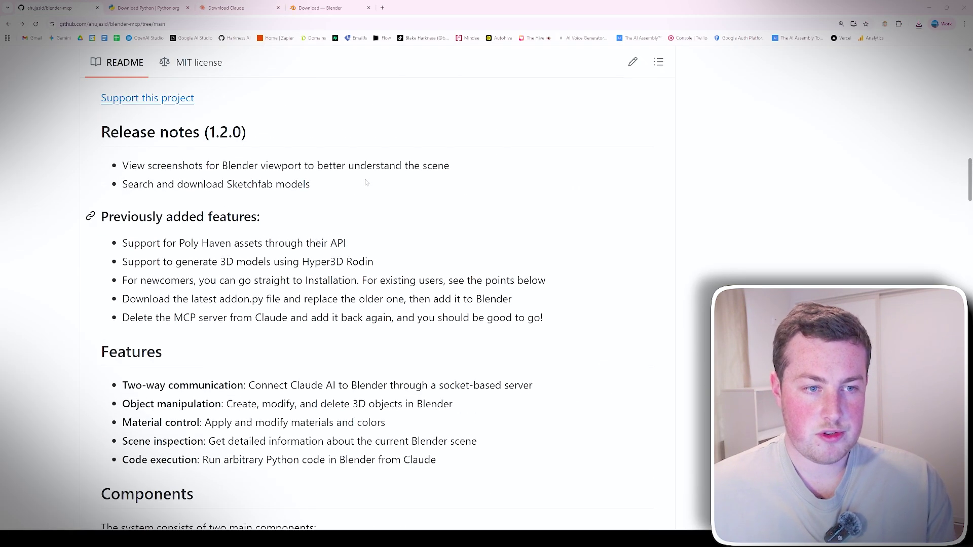
{"action": "scroll", "coordinate": [357, 216], "scroll_direction": "up", "scroll_amount": 5}
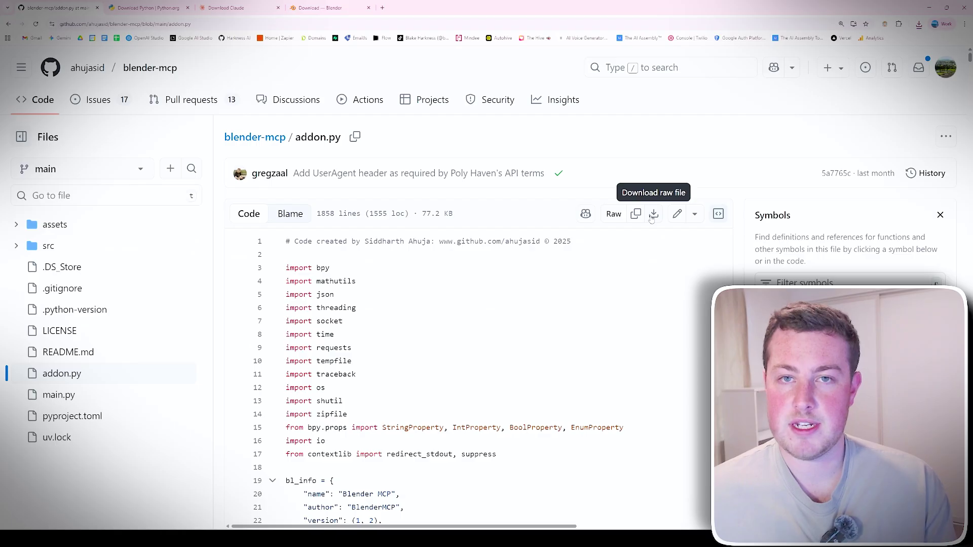
{"action": "left_click", "coordinate": [654, 214]}
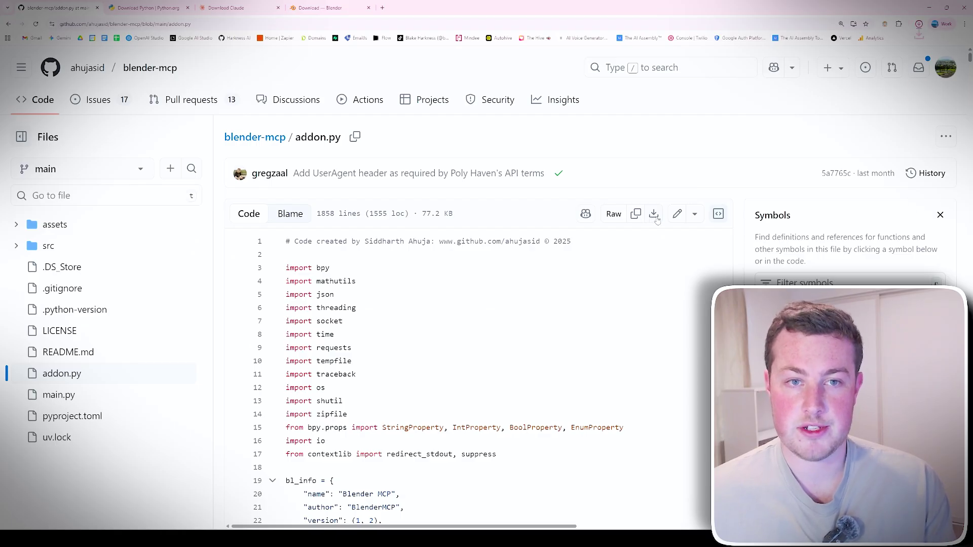
{"action": "left_click", "coordinate": [344, 5]}
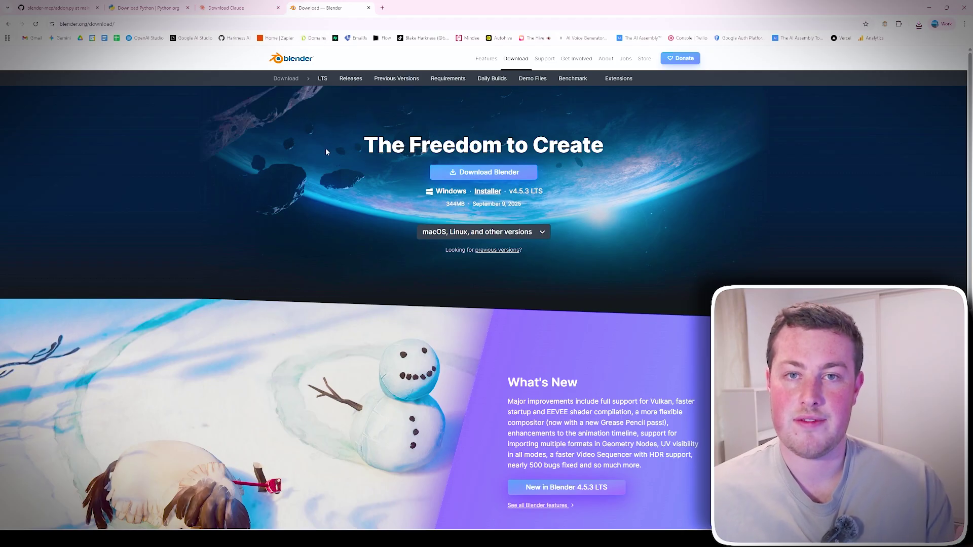
- Launch Blender 4.4 from the Windows search, opening the default cube scene
{"action": "key", "text": "super"}
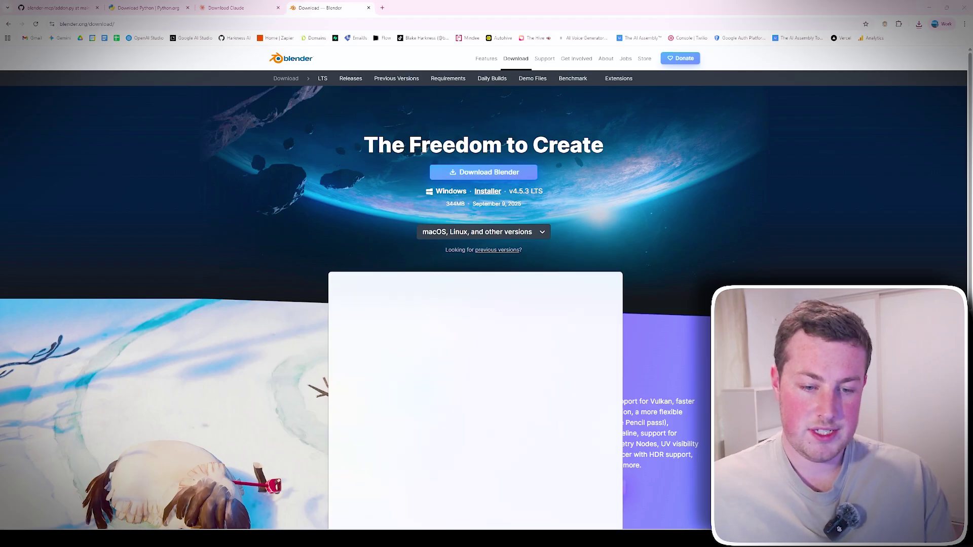
{"action": "type", "text": "ble"}
{"action": "key", "text": "Return"}
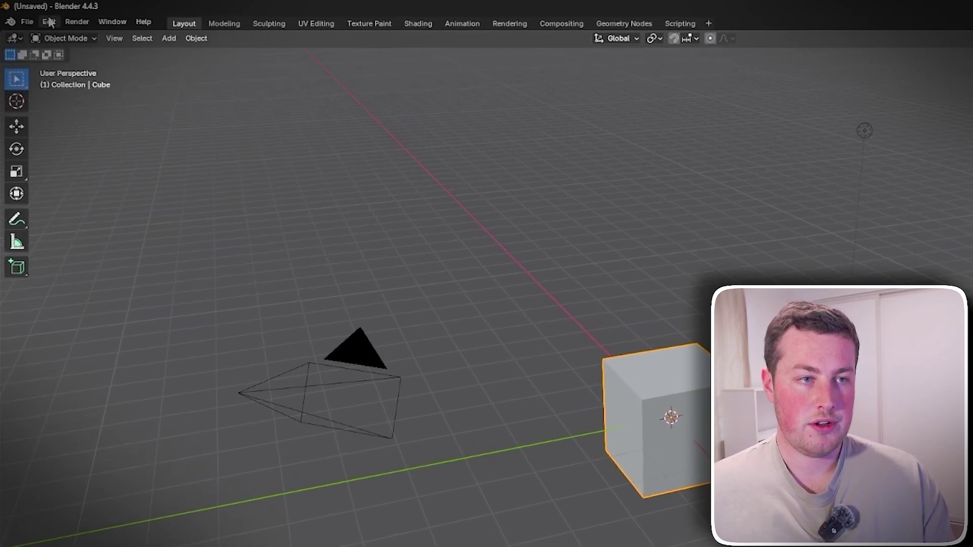
- Install the Blender MCP add-on from 'addon (4).py' via Preferences > Add-ons > Install from Disk
{"action": "left_click", "coordinate": [45, 20]}
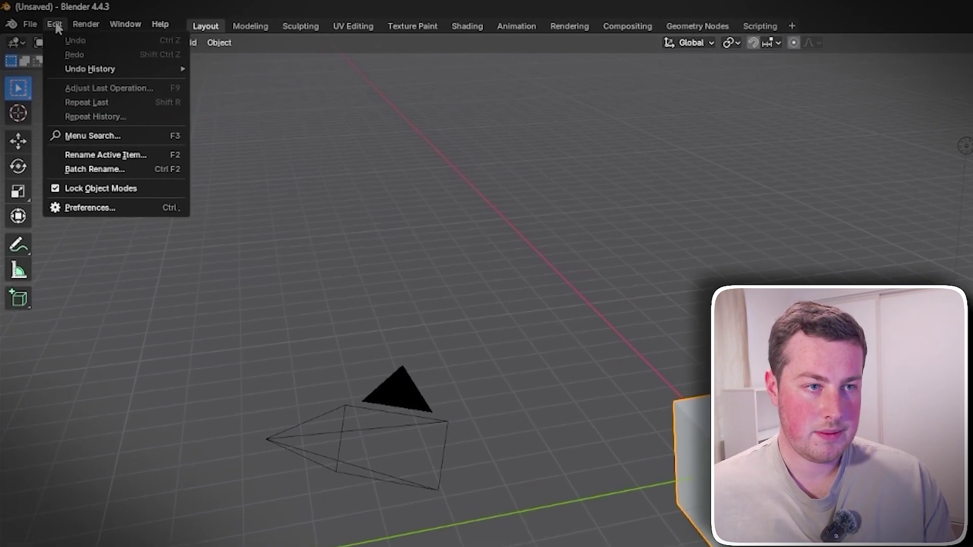
{"action": "left_click", "coordinate": [93, 208]}
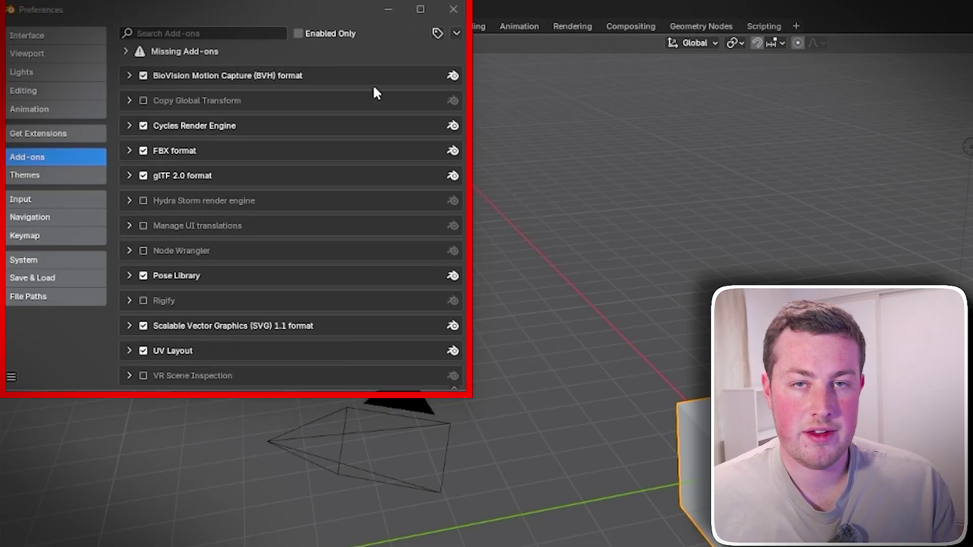
{"action": "left_click", "coordinate": [457, 33]}
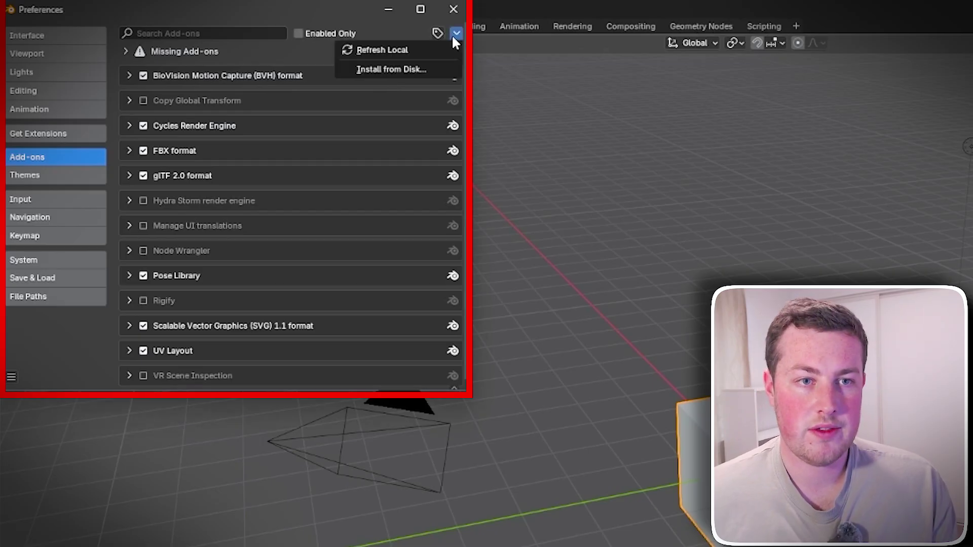
{"action": "left_click", "coordinate": [419, 75]}
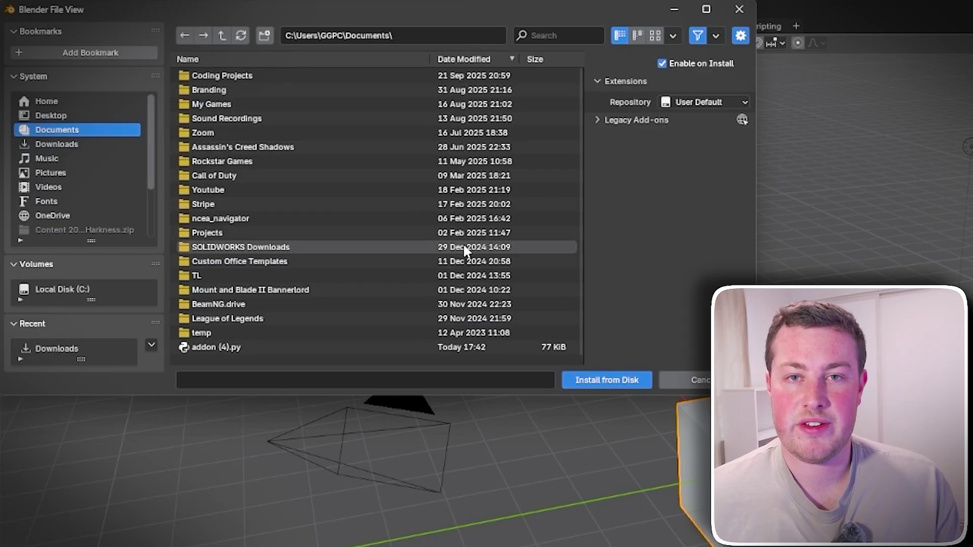
{"action": "double_click", "coordinate": [268, 351]}
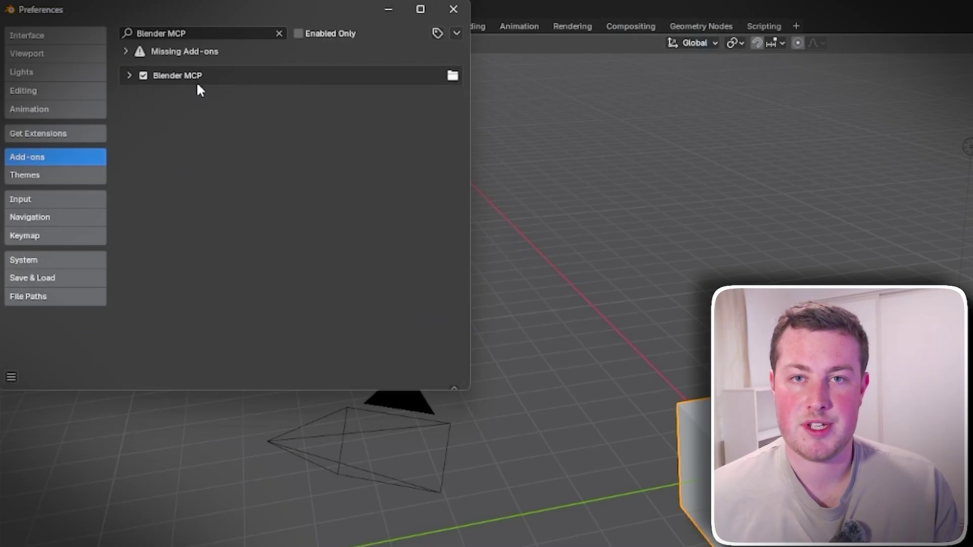
{"action": "left_click", "coordinate": [454, 9]}
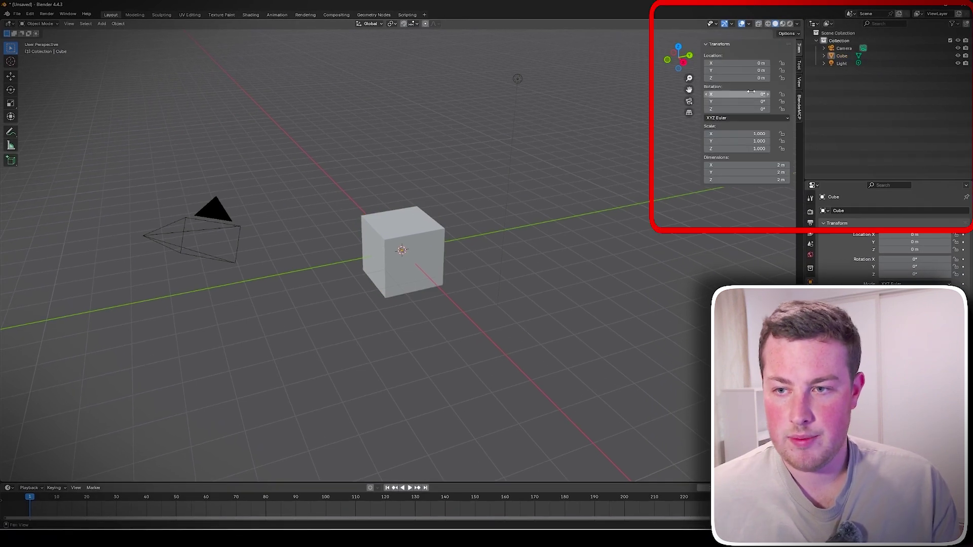
- Show the BlenderMCP sidebar panel and connect to the MCP server on port 9876
{"action": "left_click", "coordinate": [799, 106]}
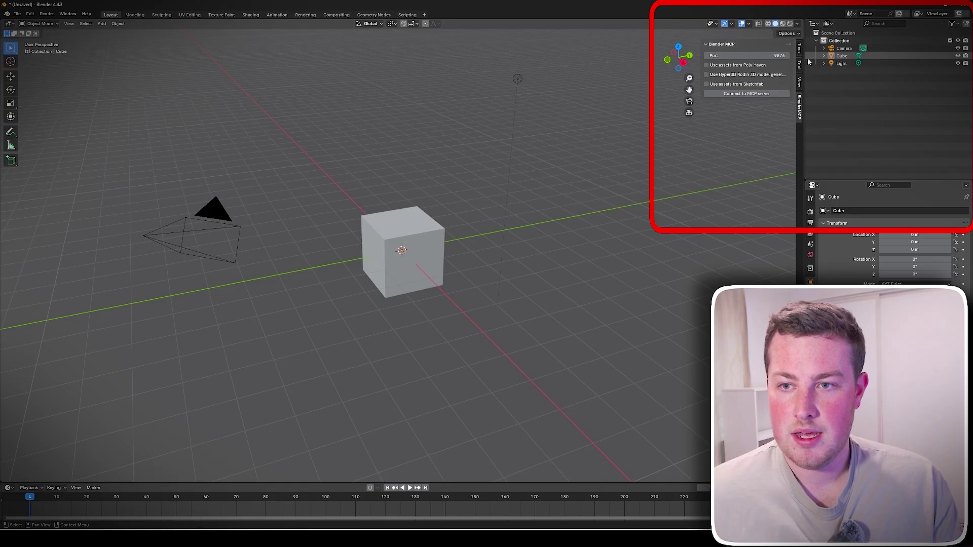
{"action": "left_click", "coordinate": [747, 93]}
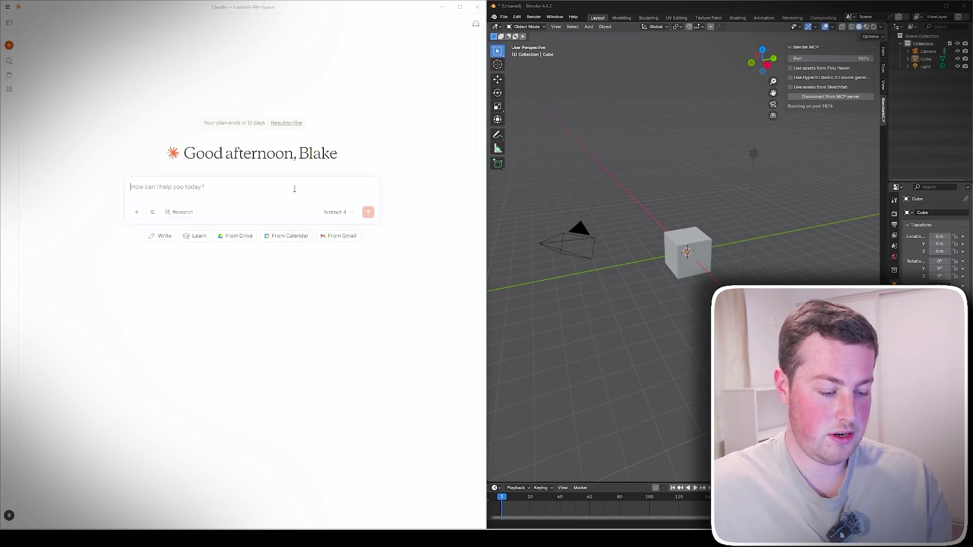
- Ask Claude to replace the default cube with a sphere, and allow it to inspect the Blender scene
{"action": "type", "text": "Hey claude, use blender remove the square and c"}
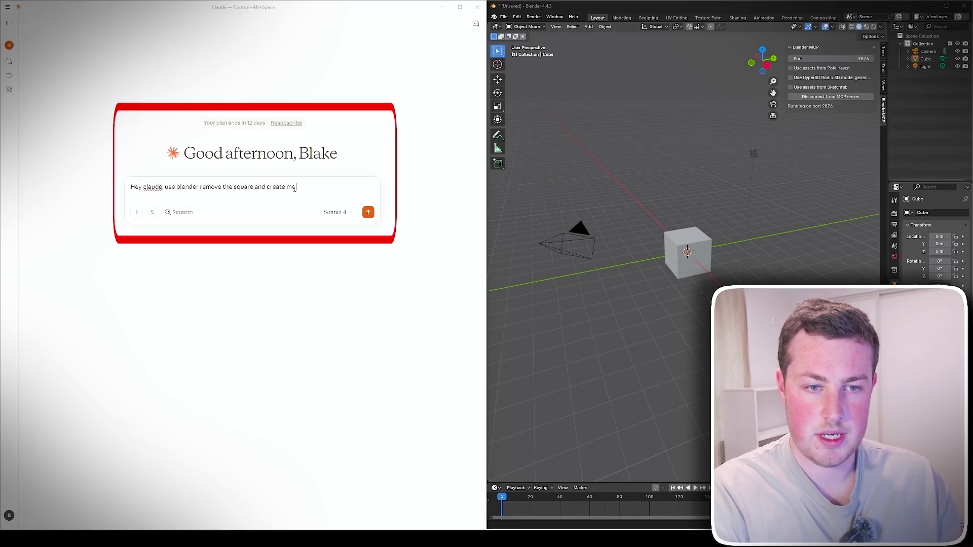
{"action": "type", "text": "re"}
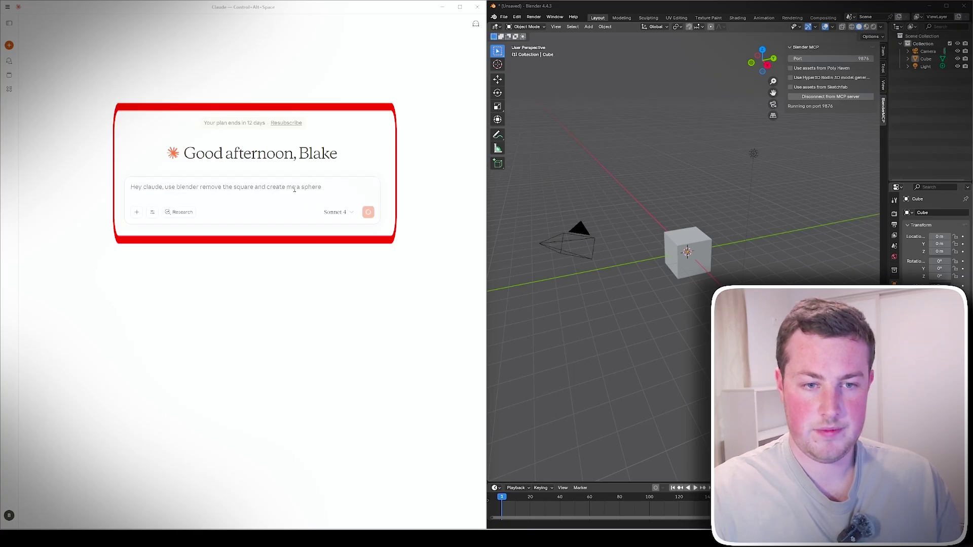
{"action": "key", "text": "Return"}
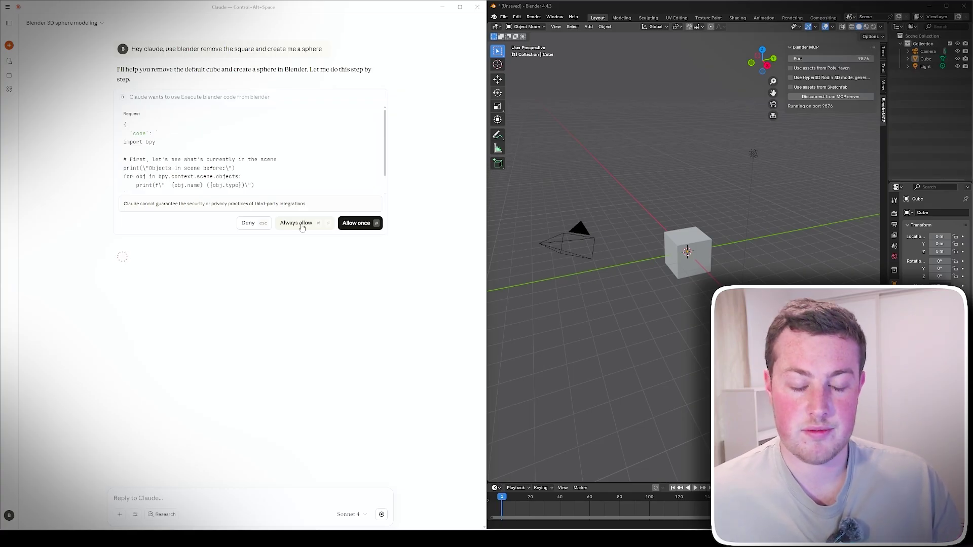
{"action": "left_click", "coordinate": [368, 227]}
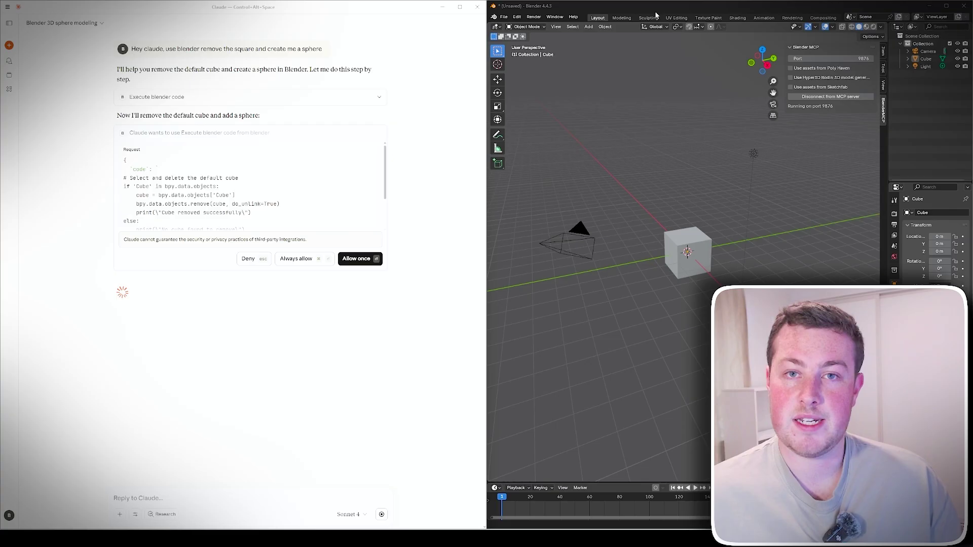
- Approve the cube-to-sphere code and the viewport screenshot, orbiting around the new UV sphere
{"action": "left_click", "coordinate": [354, 259]}
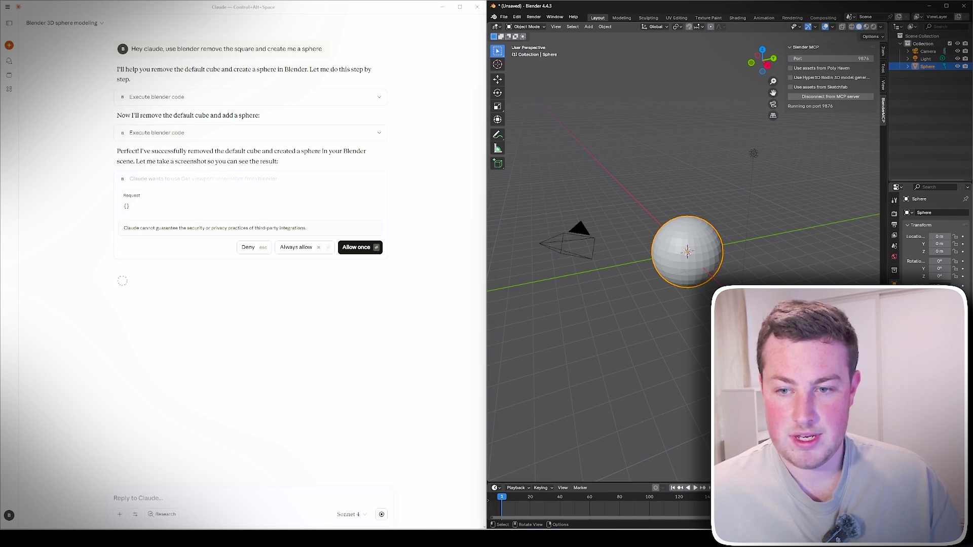
{"action": "left_click", "coordinate": [774, 245]}
{"action": "middle_click_drag", "start_coordinate": [773, 245], "coordinate": [675, 215]}
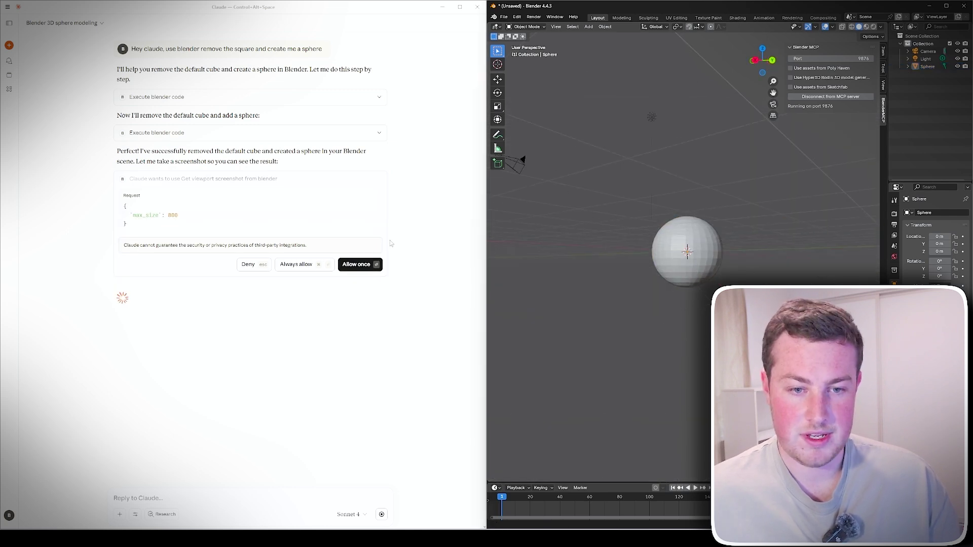
{"action": "left_click", "coordinate": [372, 263]}
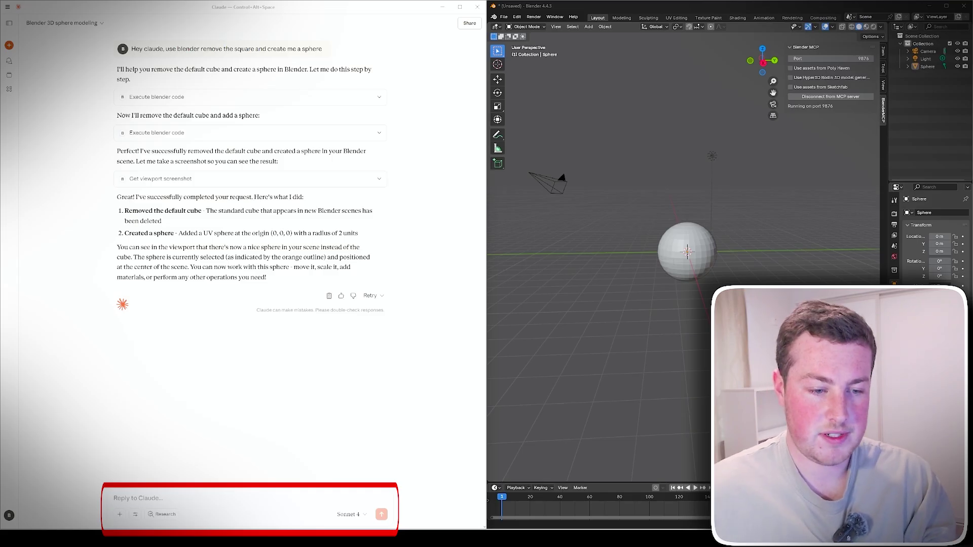
- Send Claude the request 'make a dragon and a snowman in blender'
{"action": "type", "text": "Hey"}
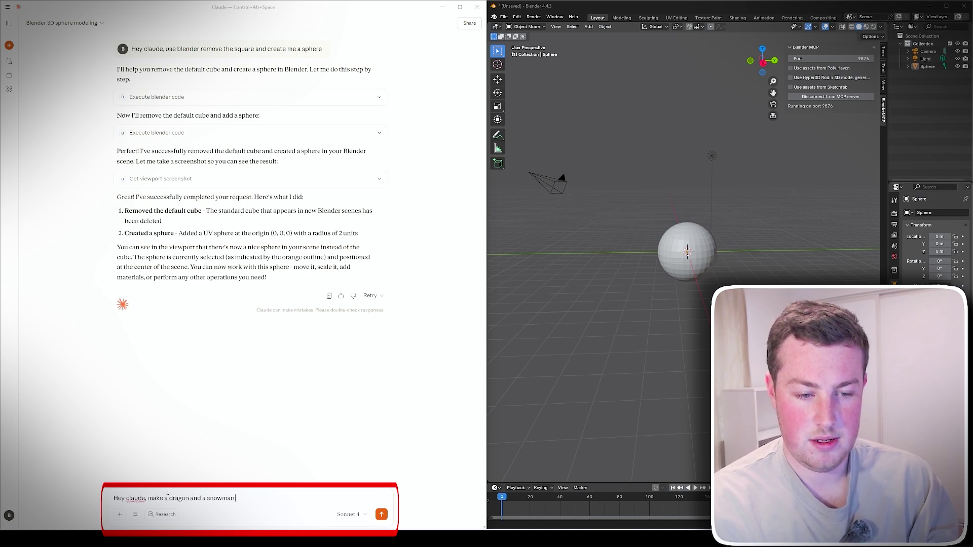
{"action": "type", "text": "claude, make a dragon and a snowman in blender"}
{"action": "key", "text": "Return"}
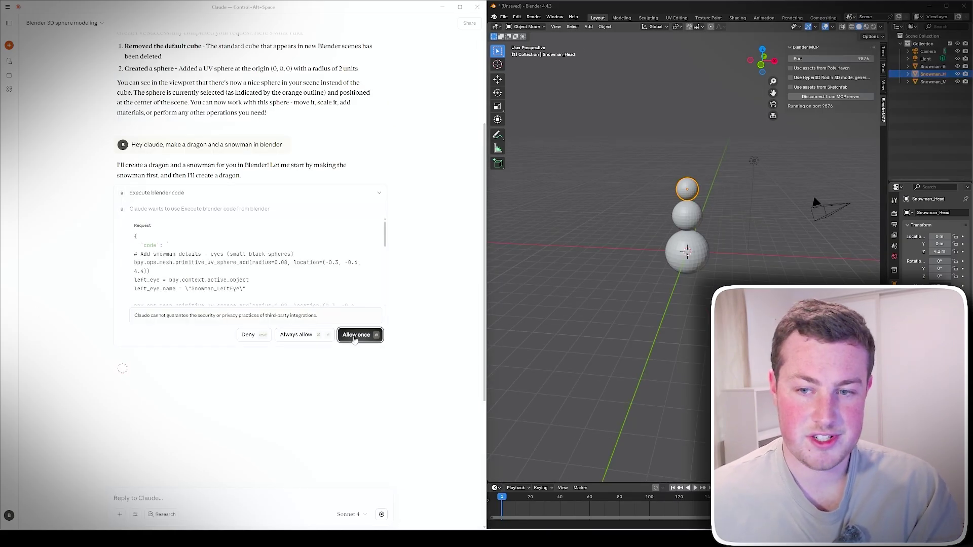
- Approve the snowman eyes-and-buttons code and orbit the view to inspect the snowman
{"action": "left_click", "coordinate": [356, 335]}
{"action": "scroll", "coordinate": [708, 188], "scroll_direction": "up", "scroll_amount": 5}
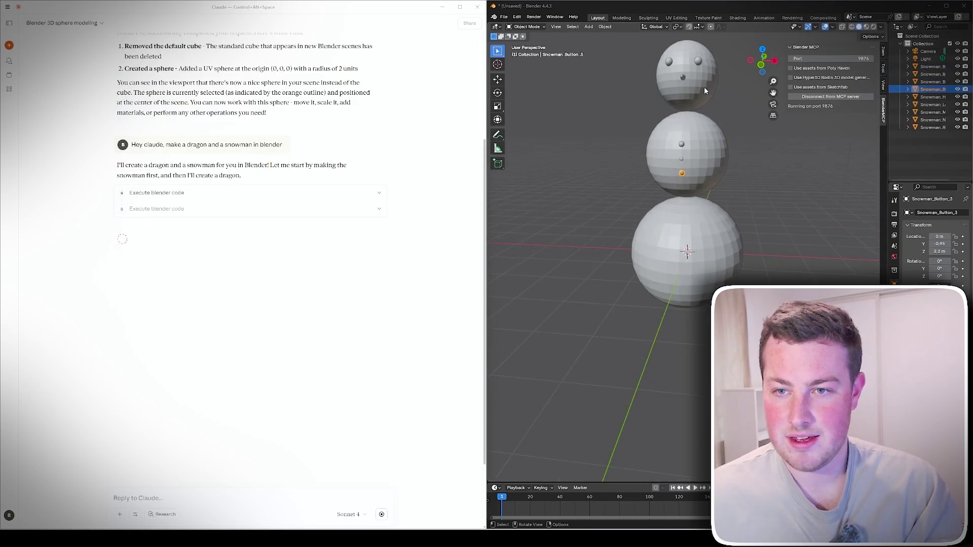
{"action": "scroll", "coordinate": [710, 101], "scroll_direction": "down", "scroll_amount": 3}
{"action": "right_click", "coordinate": [720, 114]}
{"action": "middle_click_drag", "start_coordinate": [758, 145], "coordinate": [707, 160]}
{"action": "scroll", "coordinate": [688, 131], "scroll_direction": "up", "scroll_amount": 5}
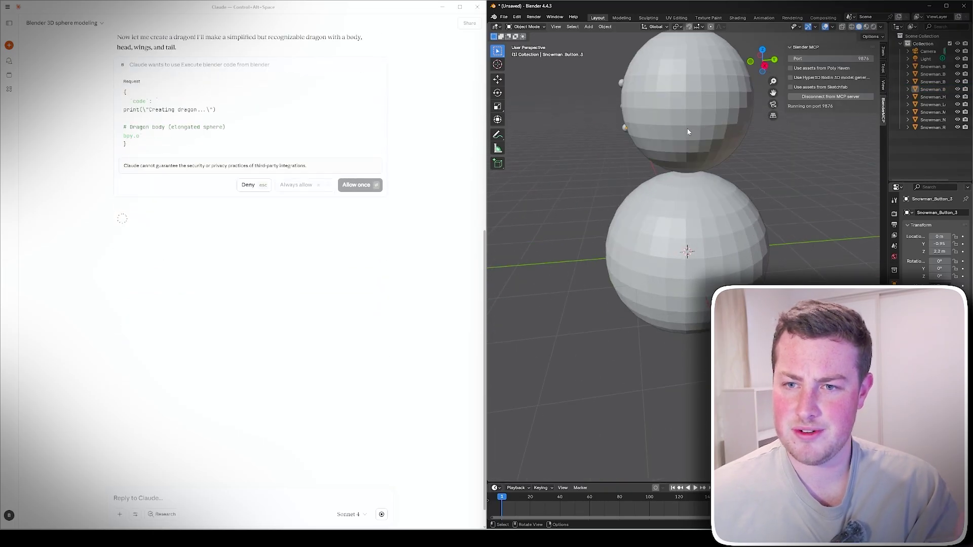
{"action": "scroll", "coordinate": [687, 132], "scroll_direction": "down", "scroll_amount": 5}
{"action": "middle_click_drag", "start_coordinate": [687, 132], "coordinate": [765, 125]}
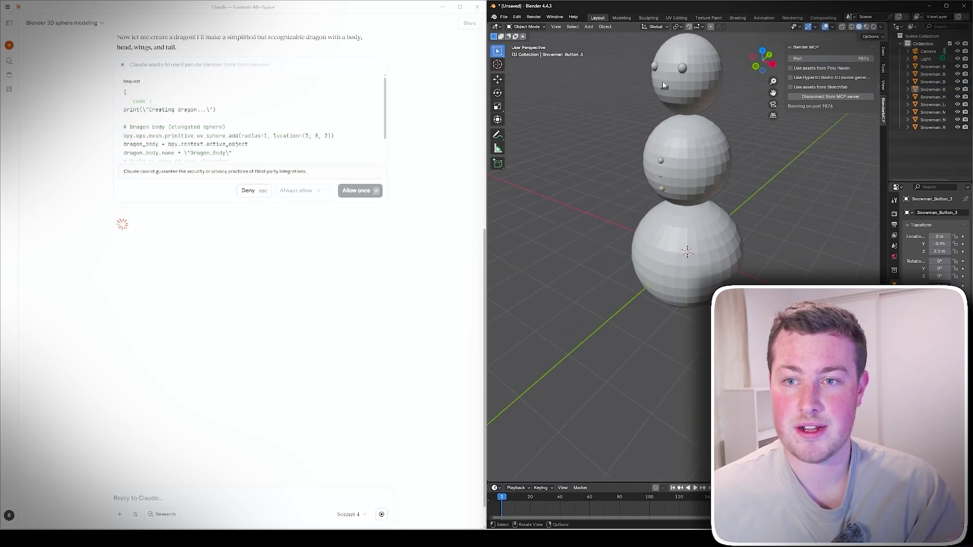
{"action": "scroll", "coordinate": [759, 134], "scroll_direction": "up", "scroll_amount": 3}
{"action": "middle_click_drag", "start_coordinate": [758, 134], "coordinate": [758, 191]}
{"action": "scroll", "coordinate": [740, 208], "scroll_direction": "down", "scroll_amount": 5}
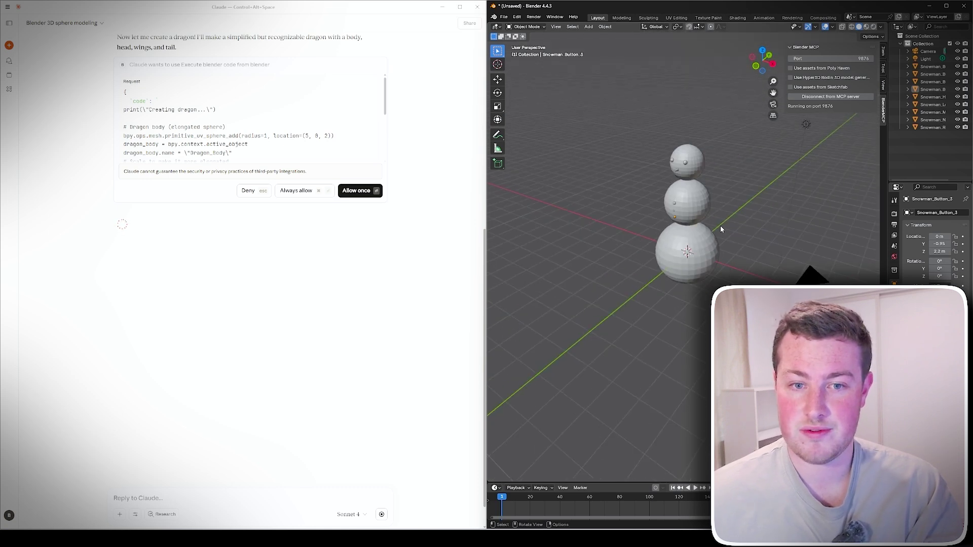
- Approve the dragon body code, then the tail and wings code, orbiting to see the new parts
{"action": "left_click", "coordinate": [360, 190]}
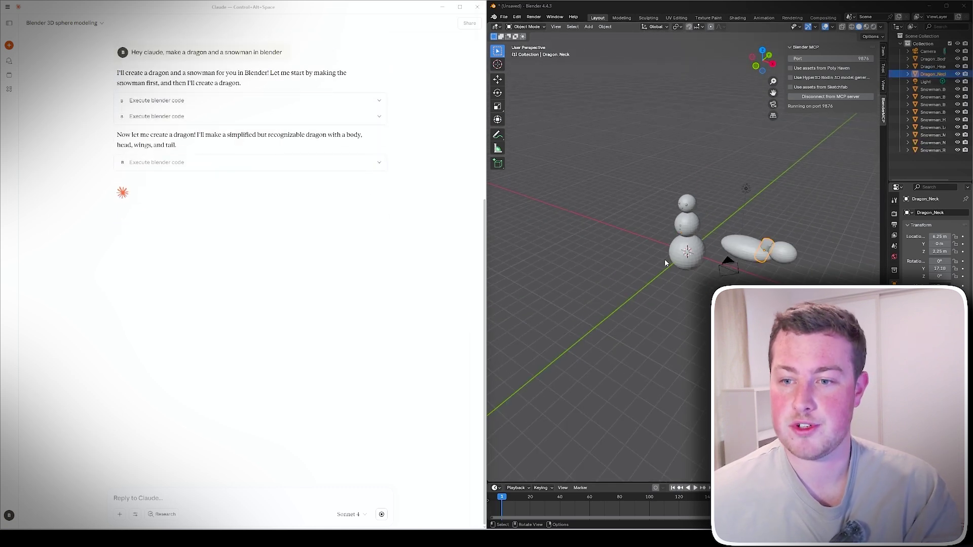
{"action": "middle_click_drag", "start_coordinate": [725, 274], "coordinate": [673, 252]}
{"action": "scroll", "coordinate": [603, 241], "scroll_direction": "up", "scroll_amount": 5}
{"action": "scroll", "coordinate": [674, 251], "scroll_direction": "up", "scroll_amount": 2}
{"action": "scroll", "coordinate": [720, 251], "scroll_direction": "down", "scroll_amount": 4}
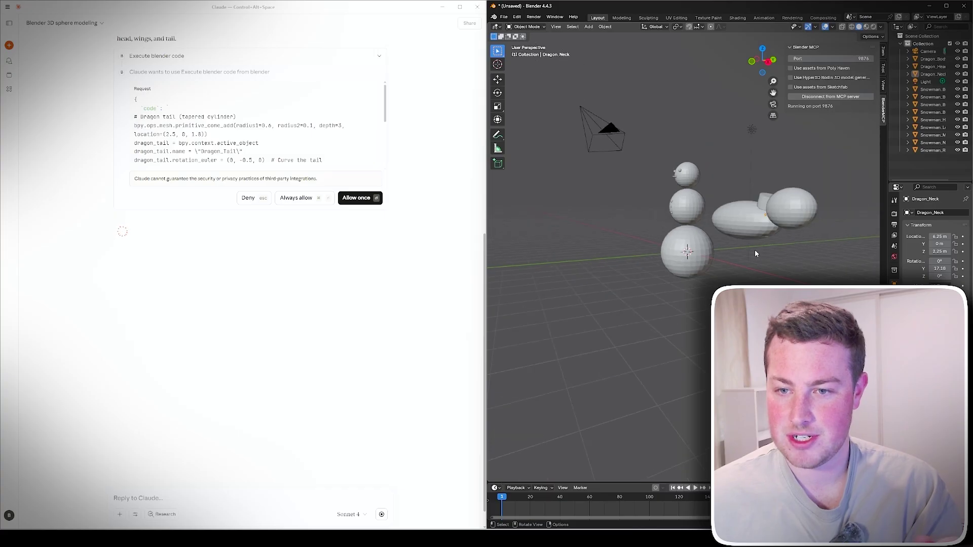
{"action": "left_click", "coordinate": [360, 198]}
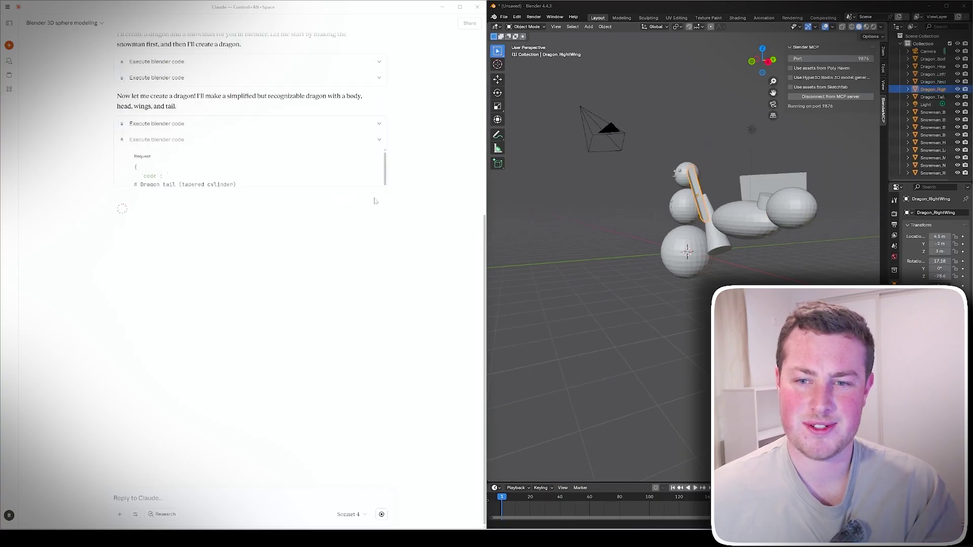
{"action": "middle_click_drag", "start_coordinate": [615, 250], "coordinate": [652, 306]}
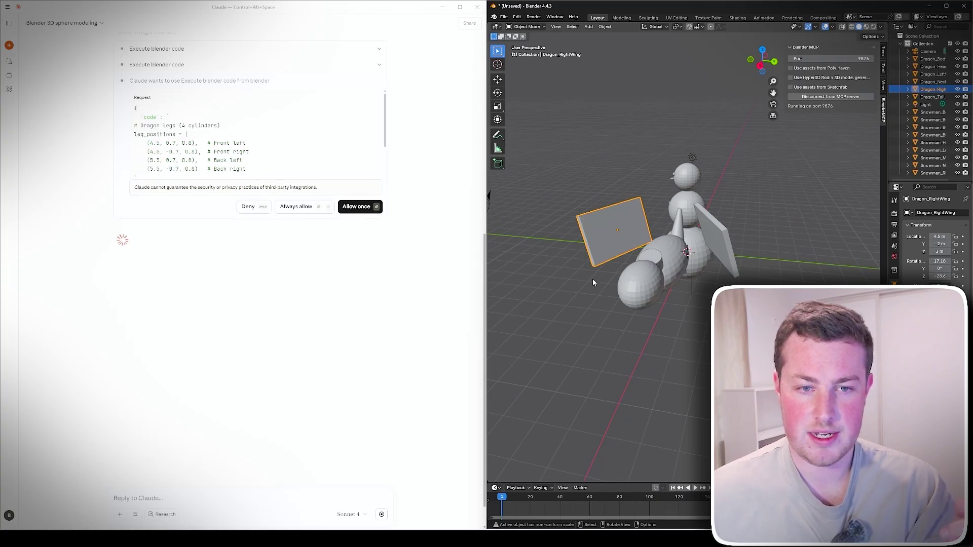
- Approve the dragon legs code and the final viewport screenshot of snowman and dragon
{"action": "left_click", "coordinate": [357, 206]}
{"action": "middle_click_drag", "start_coordinate": [659, 304], "coordinate": [746, 302]}
{"action": "scroll", "coordinate": [745, 302], "scroll_direction": "up", "scroll_amount": 3}
{"action": "scroll", "coordinate": [745, 302], "scroll_direction": "down", "scroll_amount": 3}
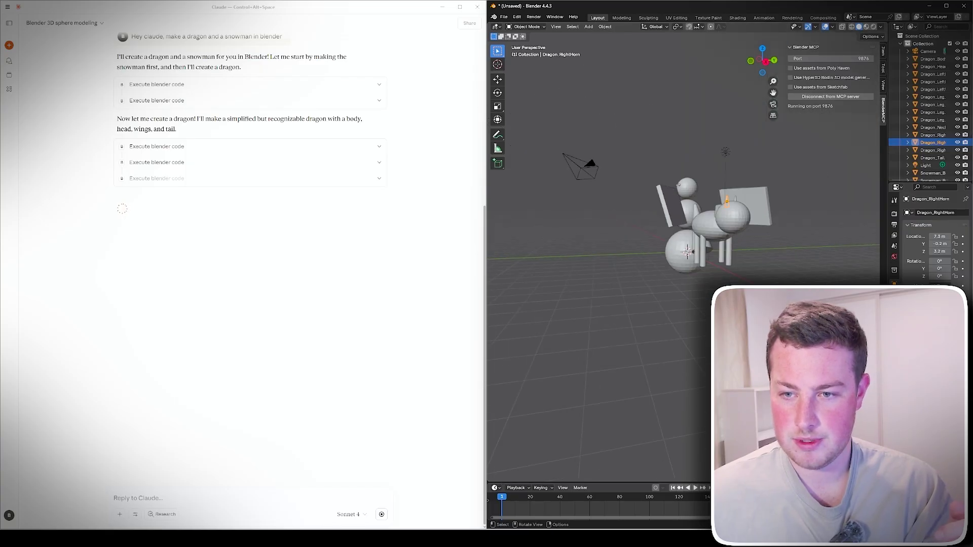
{"action": "scroll", "coordinate": [767, 265], "scroll_direction": "down", "scroll_amount": 3}
{"action": "scroll", "coordinate": [760, 276], "scroll_direction": "up", "scroll_amount": 6}
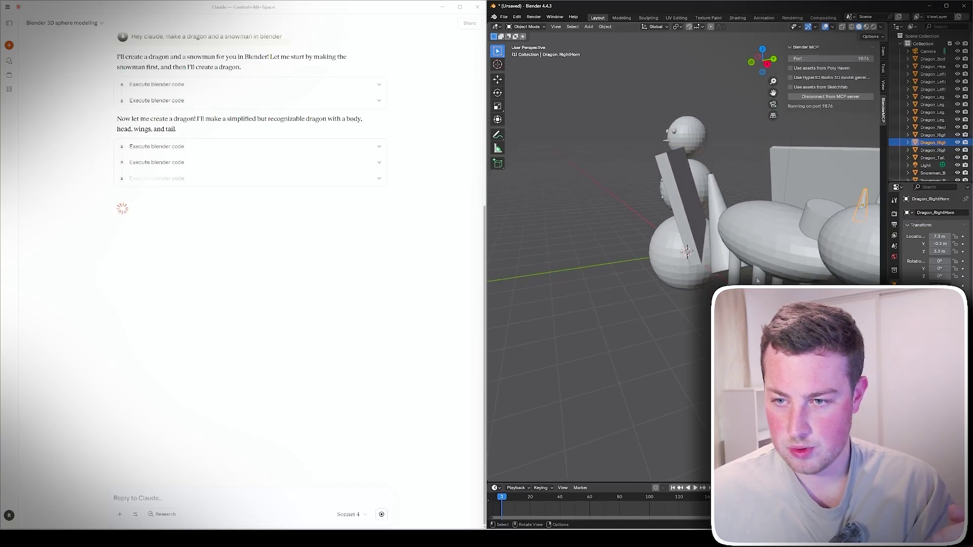
{"action": "scroll", "coordinate": [761, 276], "scroll_direction": "down", "scroll_amount": 4}
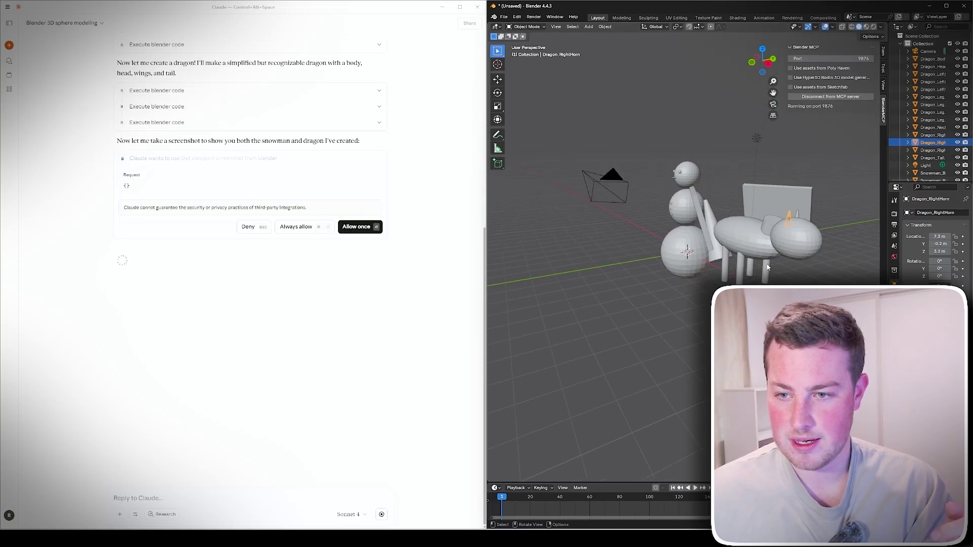
{"action": "left_click", "coordinate": [358, 227]}
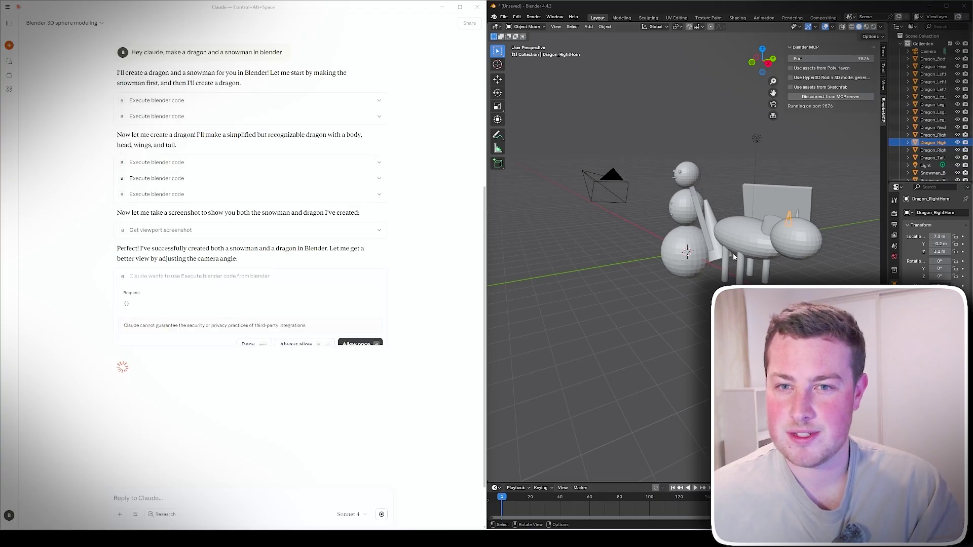
- Orbit the Blender view to see the finished snowman and dragon from the front
{"action": "scroll", "coordinate": [733, 254], "scroll_direction": "up", "scroll_amount": 6}
{"action": "middle_click_drag", "start_coordinate": [720, 178], "coordinate": [713, 169]}
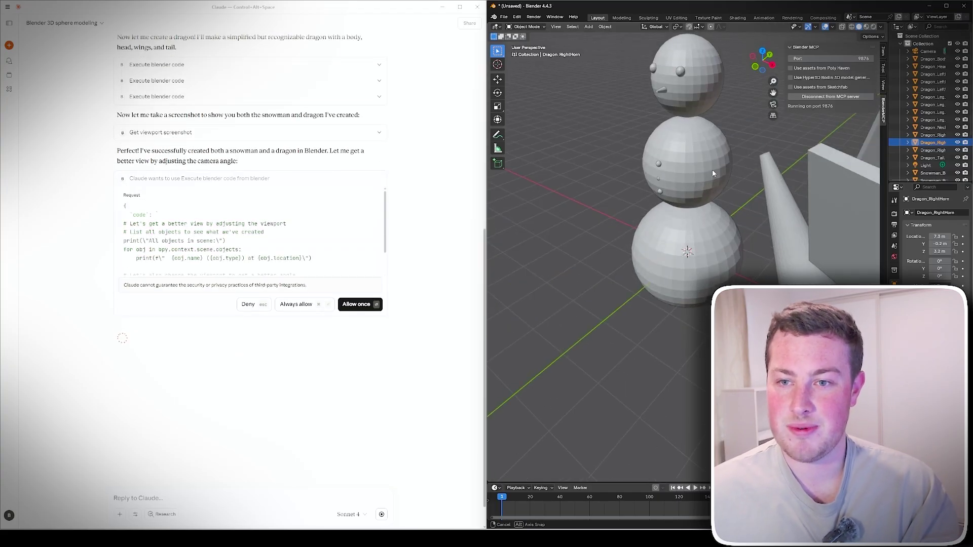
{"action": "scroll", "coordinate": [724, 192], "scroll_direction": "down", "scroll_amount": 6}
{"action": "middle_click_drag", "start_coordinate": [737, 215], "coordinate": [652, 189]}
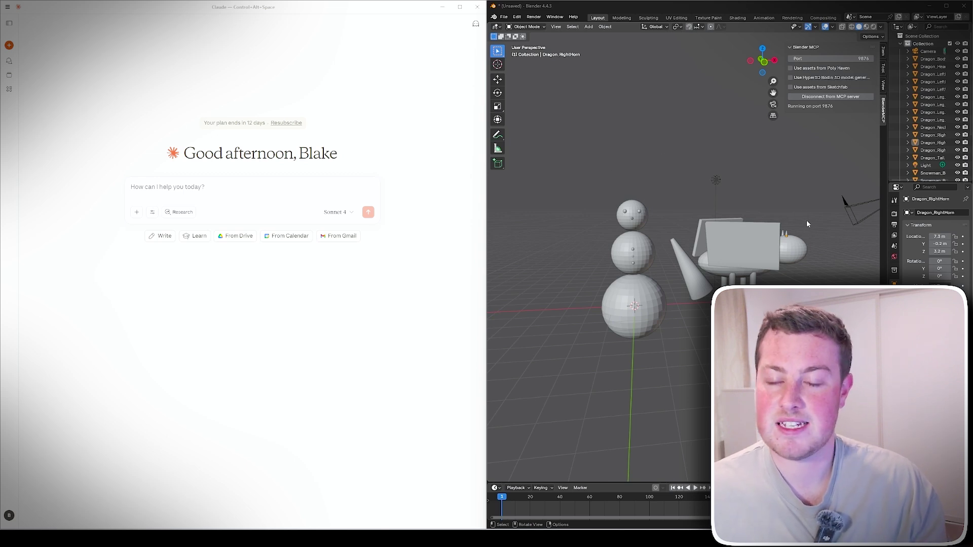
- Enable Poly Haven assets and Hyper3D Rodin with a free trial API key, then view the Rodin dragon page
{"action": "left_click", "coordinate": [809, 71]}
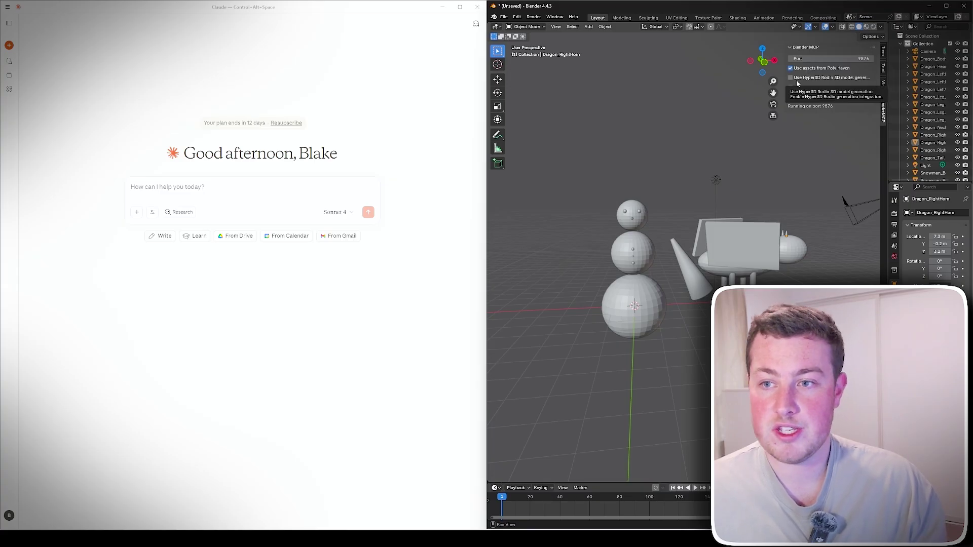
{"action": "left_click", "coordinate": [796, 79]}
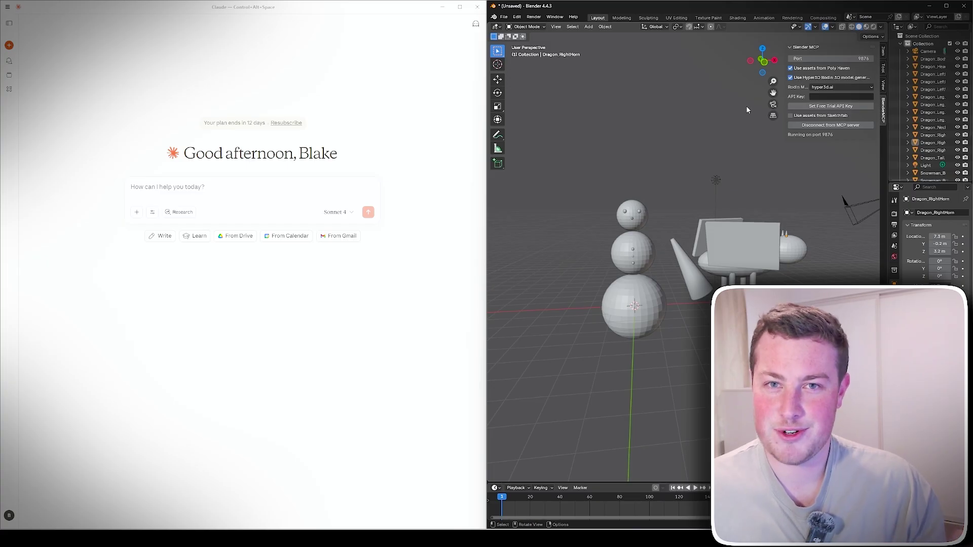
{"action": "left_click", "coordinate": [829, 107]}
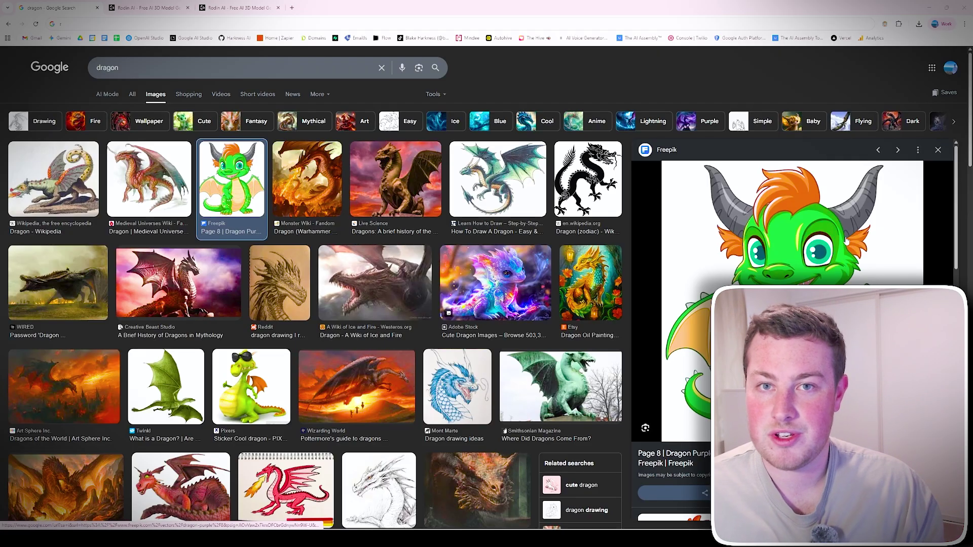
{"action": "left_click", "coordinate": [173, 6]}
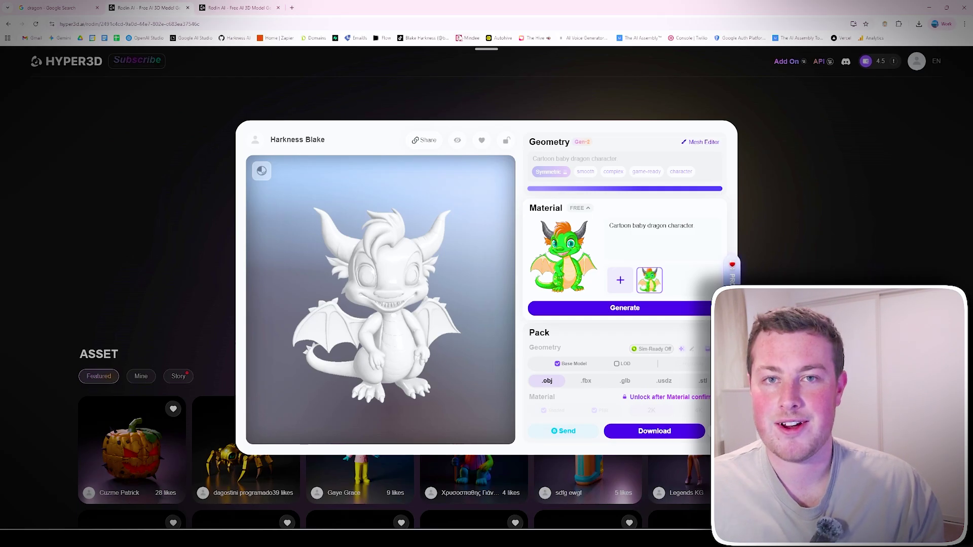
- Rotate the Rodin cartoon baby dragon model to look at its back
{"action": "left_click_drag", "start_coordinate": [409, 282], "coordinate": [372, 295]}
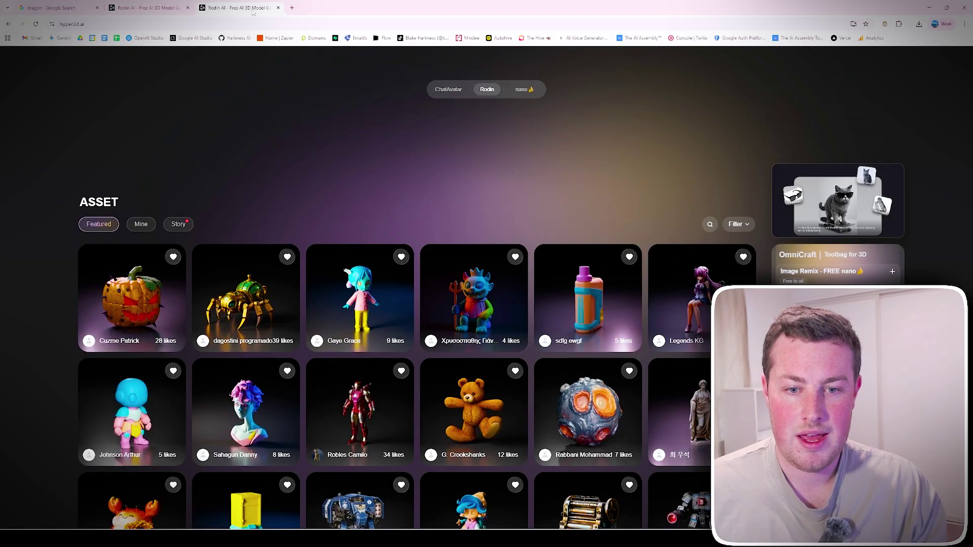
{"action": "scroll", "coordinate": [410, 171], "scroll_direction": "down", "scroll_amount": 2}
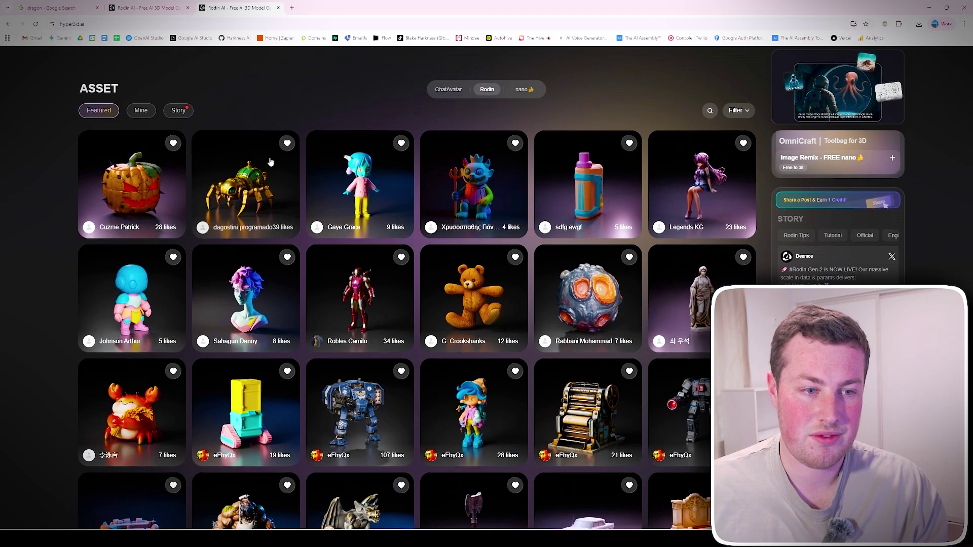
{"action": "scroll", "coordinate": [353, 171], "scroll_direction": "down", "scroll_amount": 3}
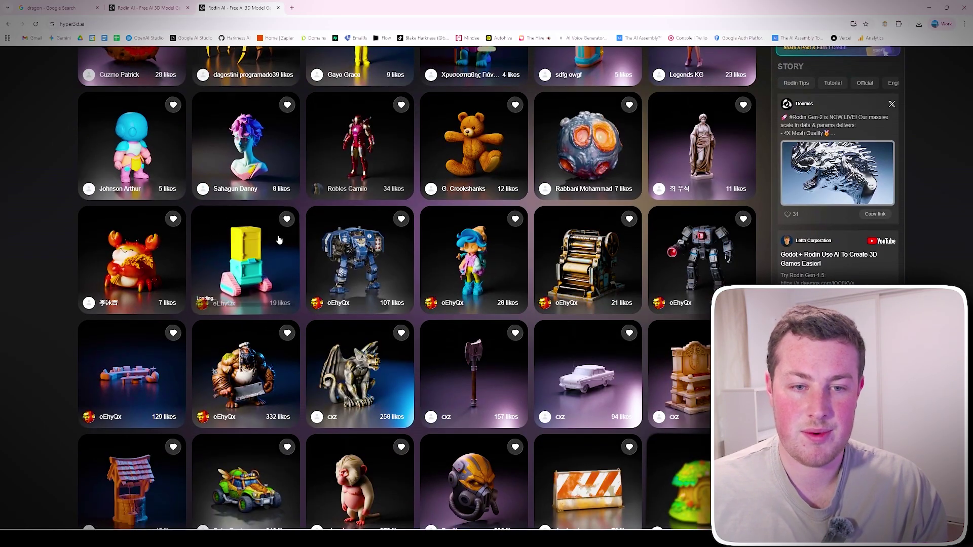